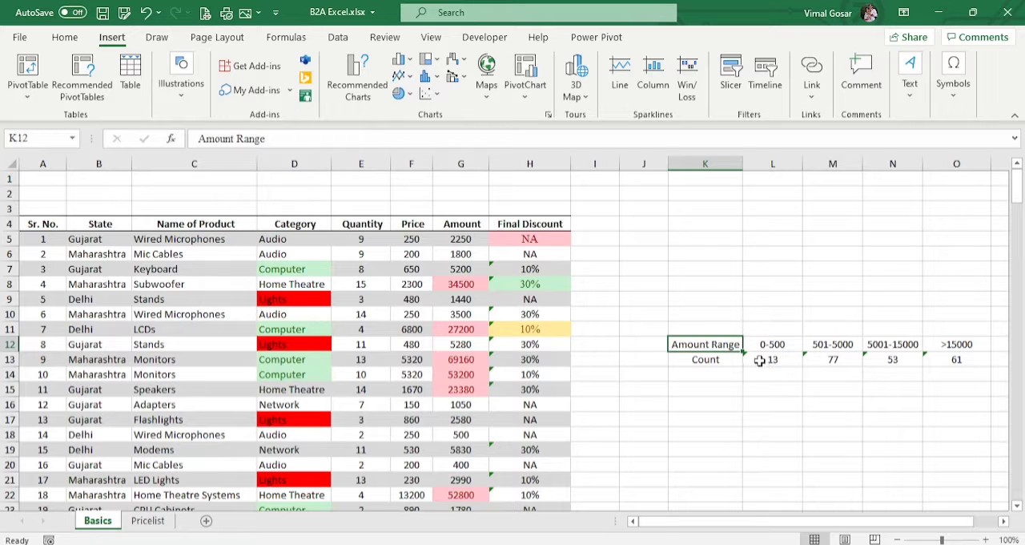
# Step: Examine the COUNTIF formulas behind the 0-500 and 501-5000 counts, checking which cells they reference
pyautogui.click(765, 362)
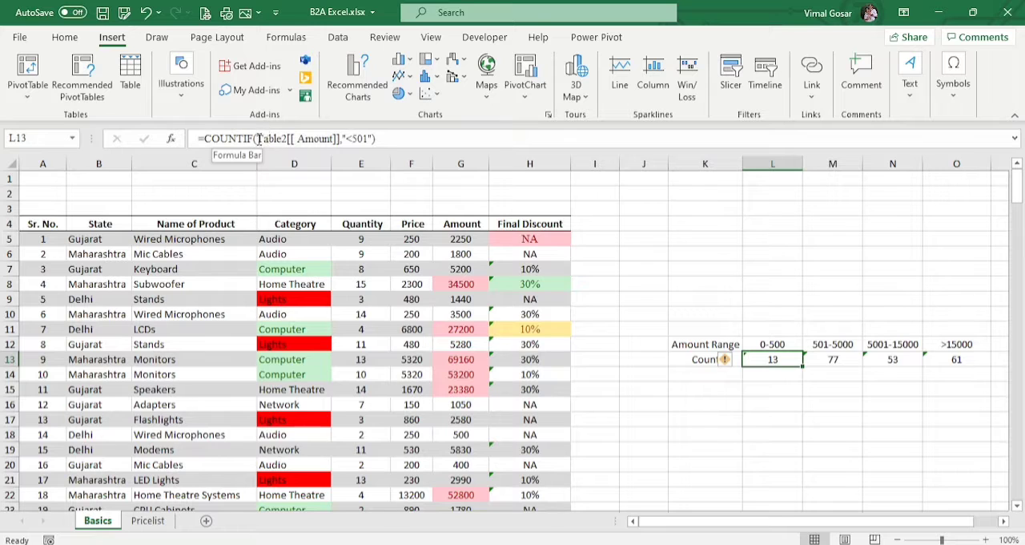
pyautogui.click(412, 138)
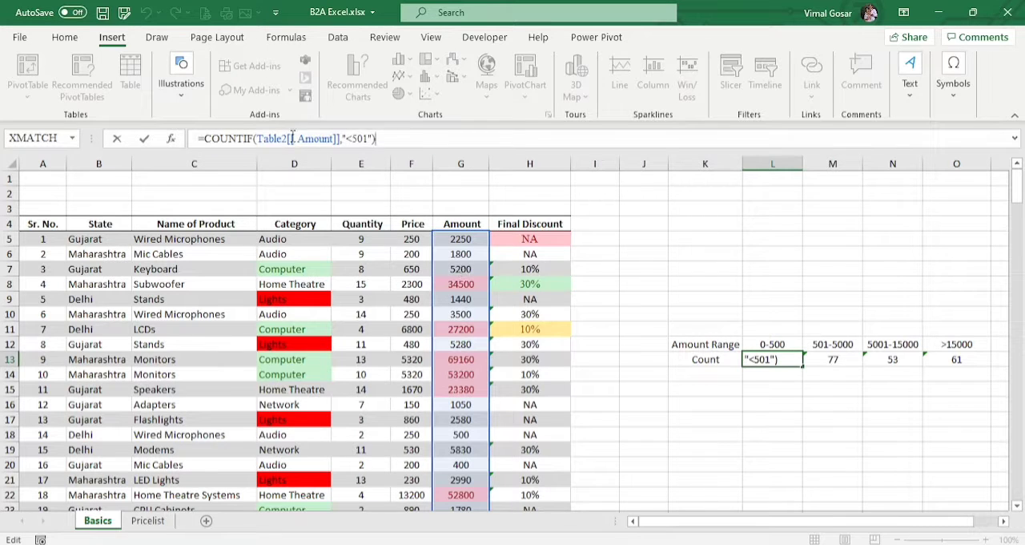
pyautogui.write(',')
pyautogui.press('Return')
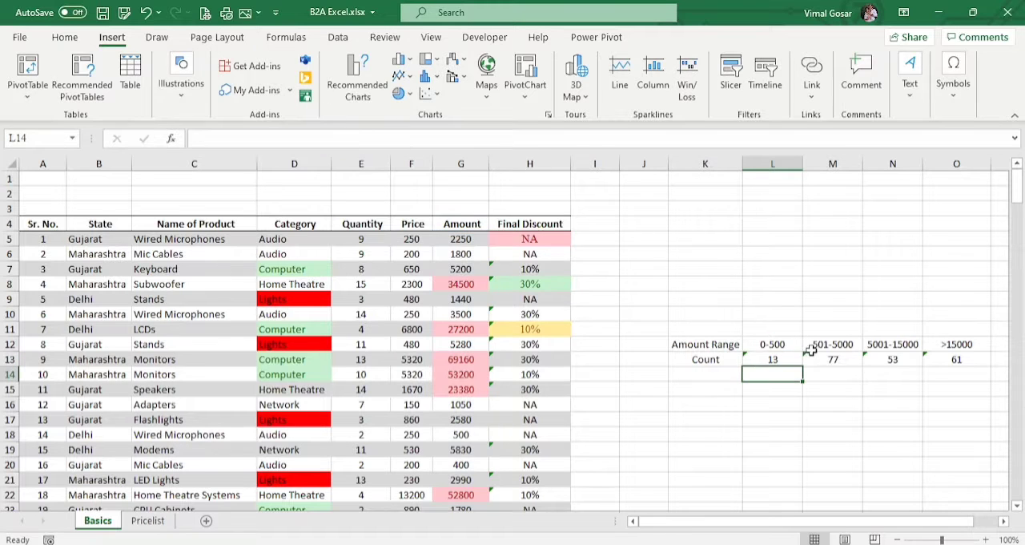
pyautogui.click(833, 359)
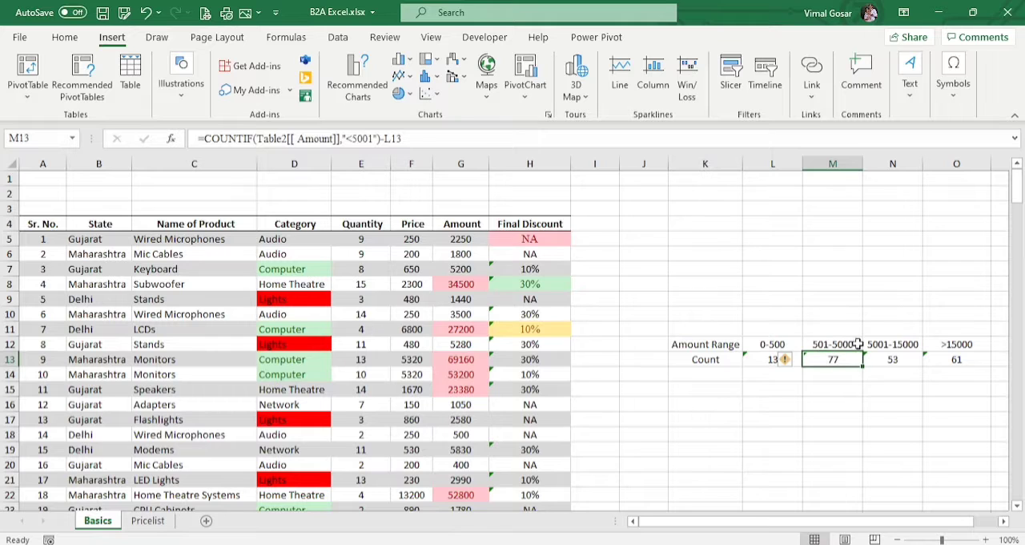
pyautogui.click(409, 138)
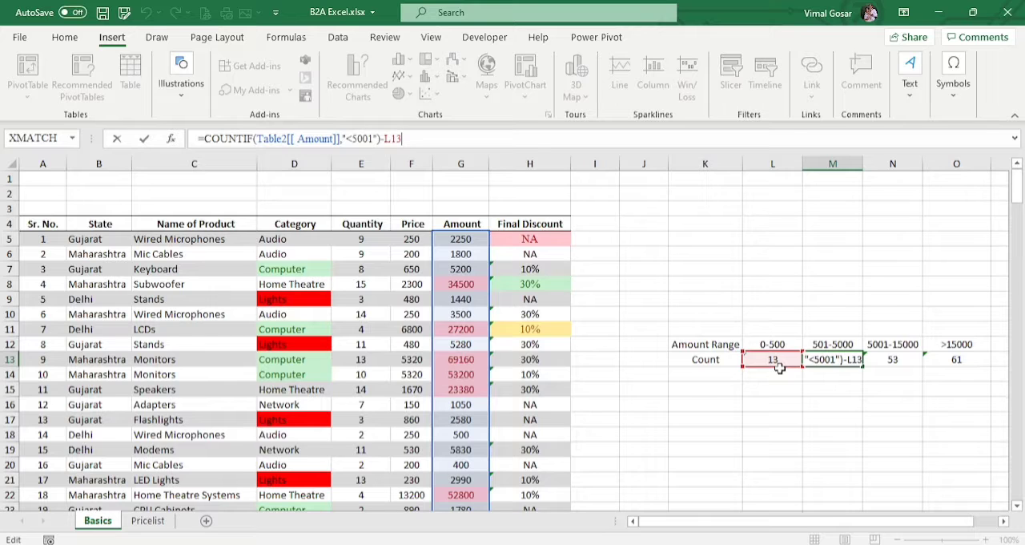
pyautogui.press('Return')
# Step: Examine the COUNTIF formulas behind the 5001-15000 and >15000 counts, including the cells they subtract
pyautogui.click(891, 358)
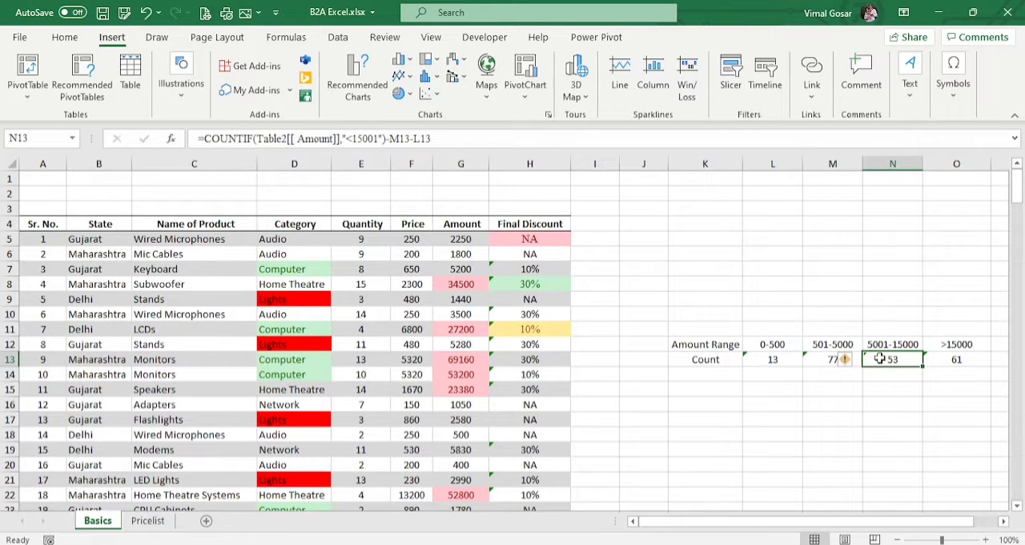
pyautogui.click(825, 360)
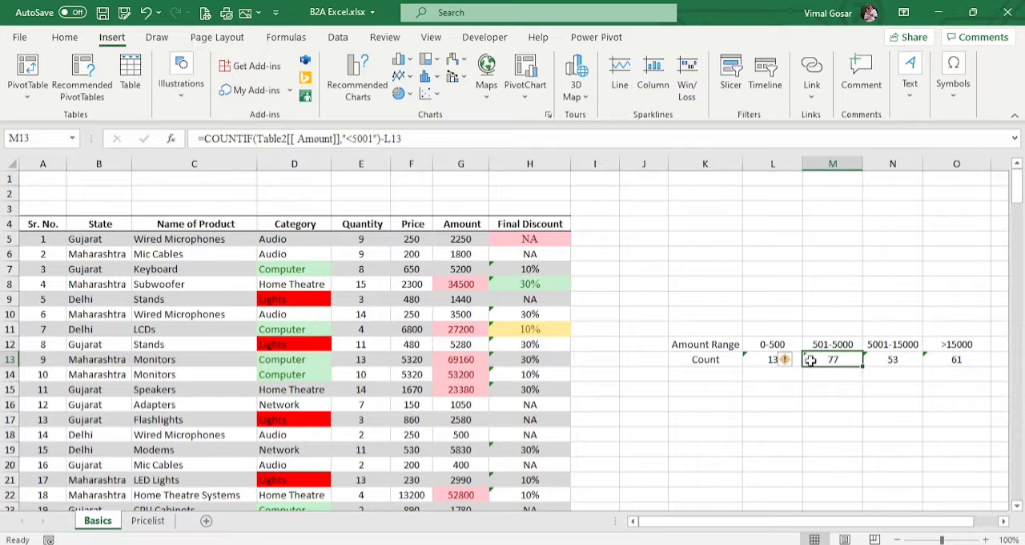
pyautogui.click(757, 360)
pyautogui.click(896, 364)
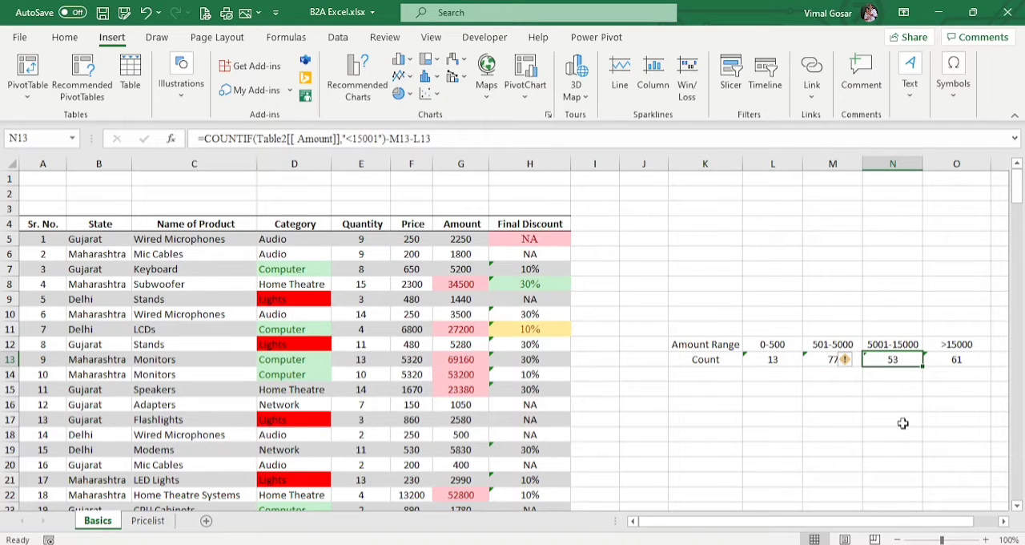
pyautogui.click(968, 344)
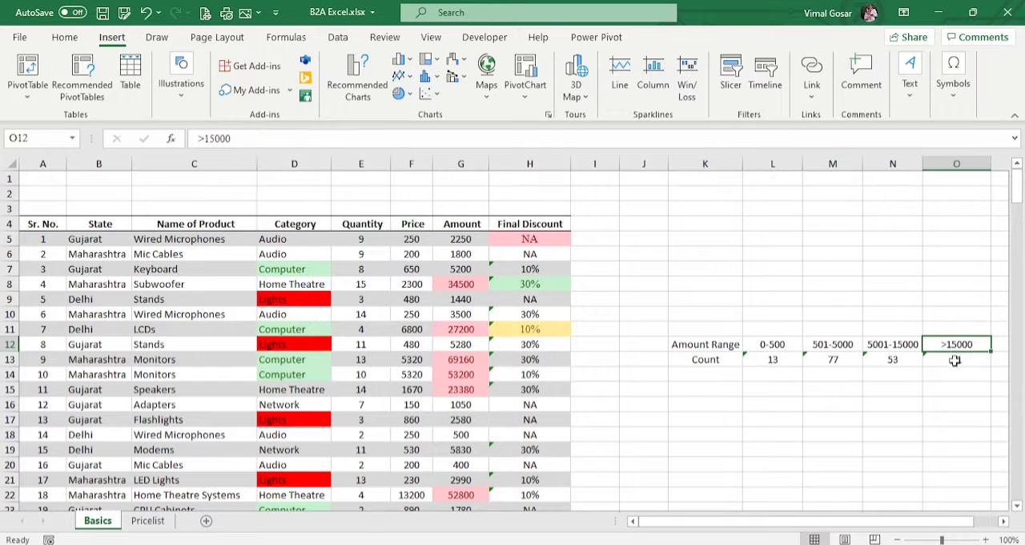
pyautogui.click(955, 358)
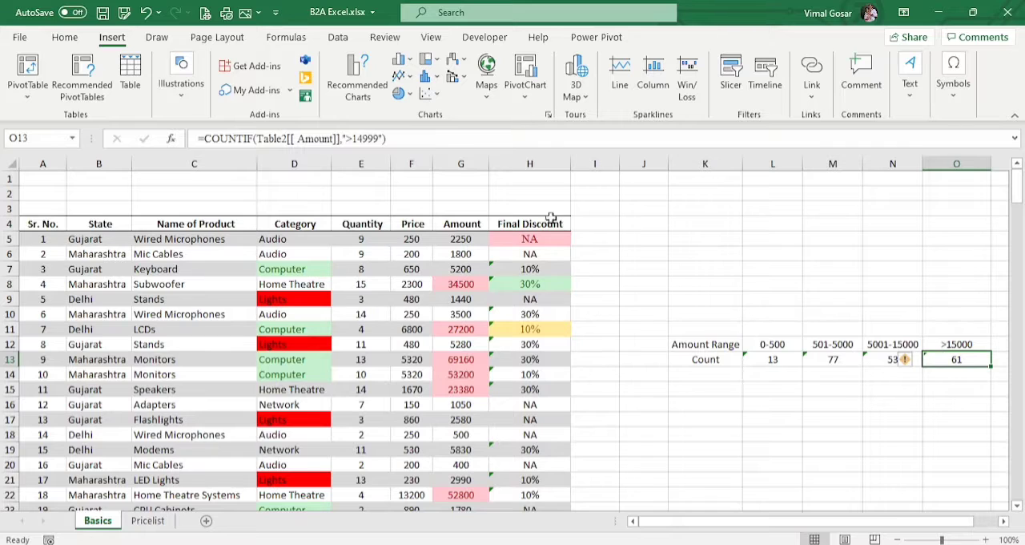
pyautogui.click(390, 139)
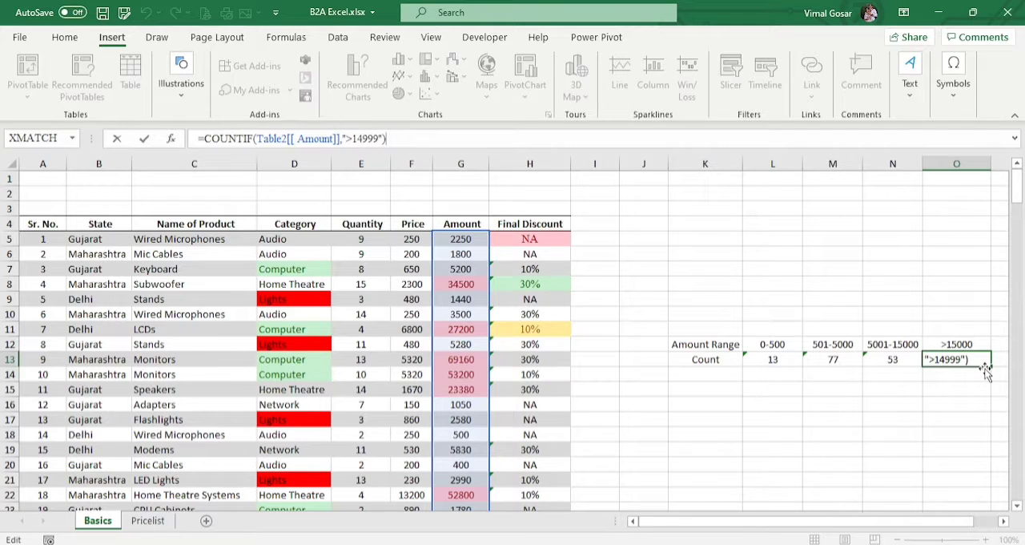
pyautogui.press('Return')
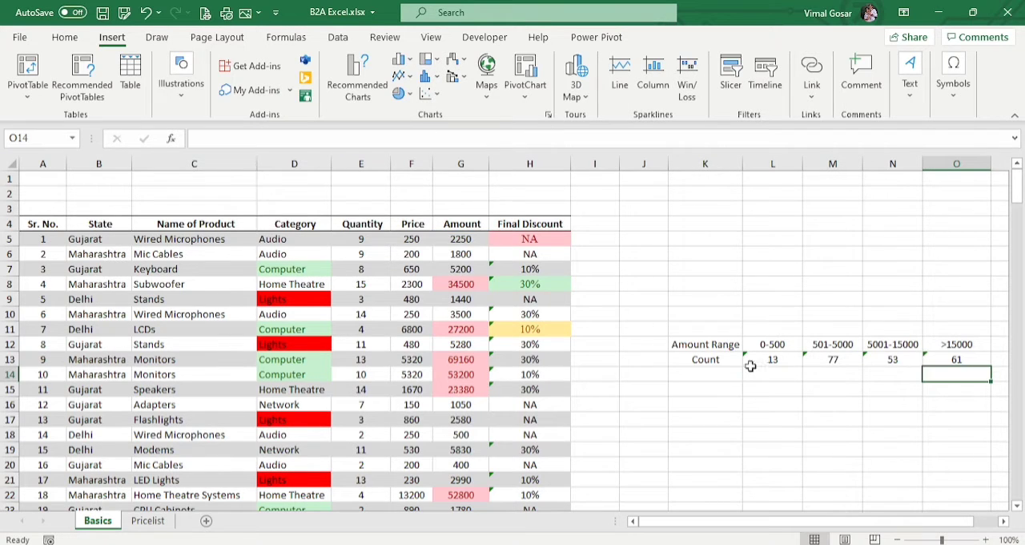
# Step: Select the Amount Range and Count table in K12:O13 and open the recommended charts for it
pyautogui.moveTo(761, 360); pyautogui.dragTo(936, 365)
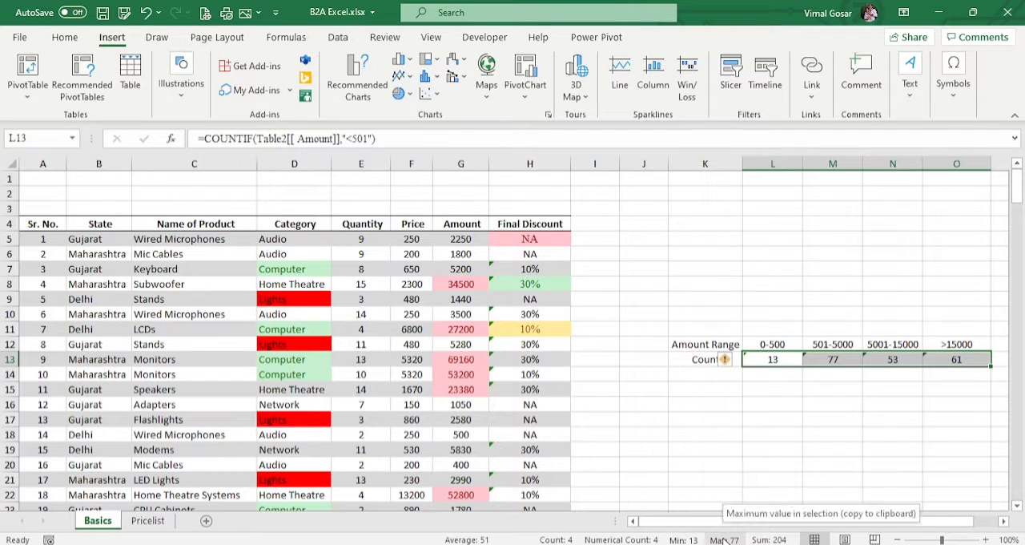
pyautogui.click(710, 372)
pyautogui.moveTo(680, 345); pyautogui.dragTo(965, 355)
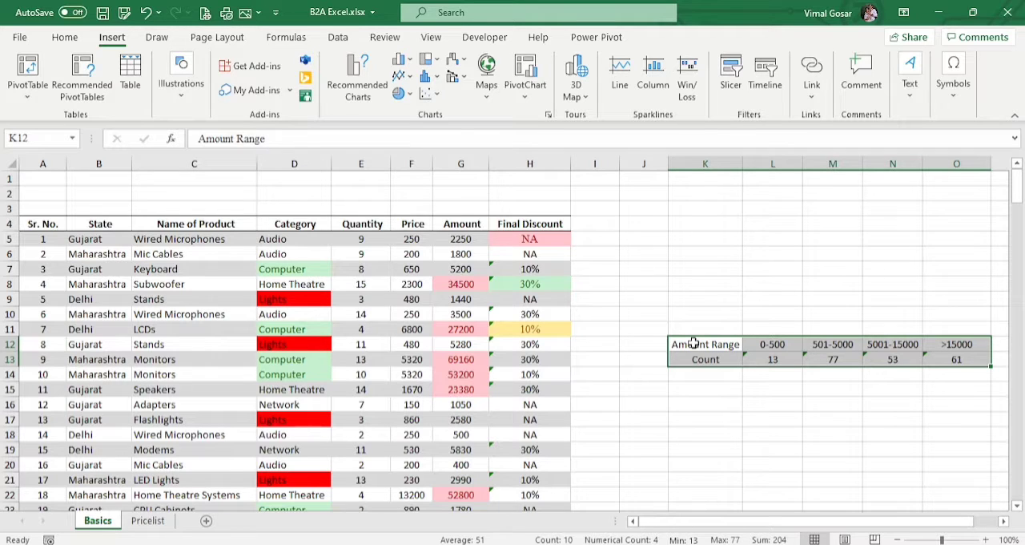
pyautogui.click(358, 80)
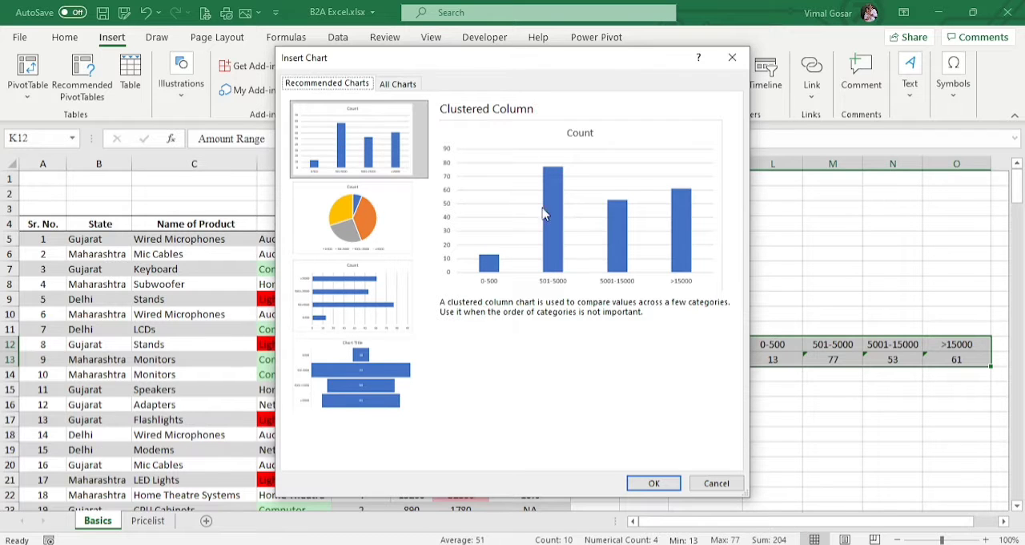
# Step: Preview the recommended pie, clustered bar and funnel charts, and return to the clustered column suggestion
pyautogui.click(345, 225)
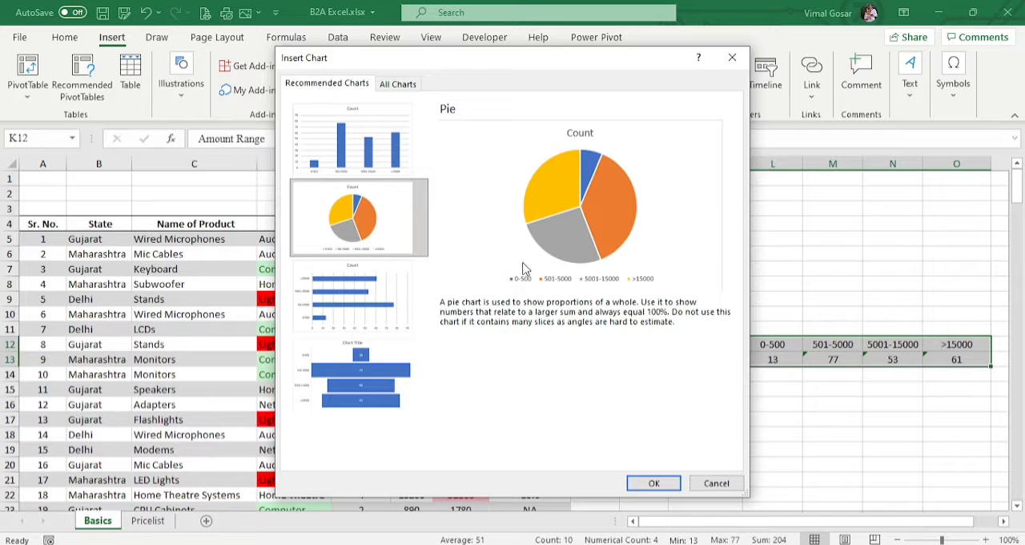
pyautogui.click(401, 314)
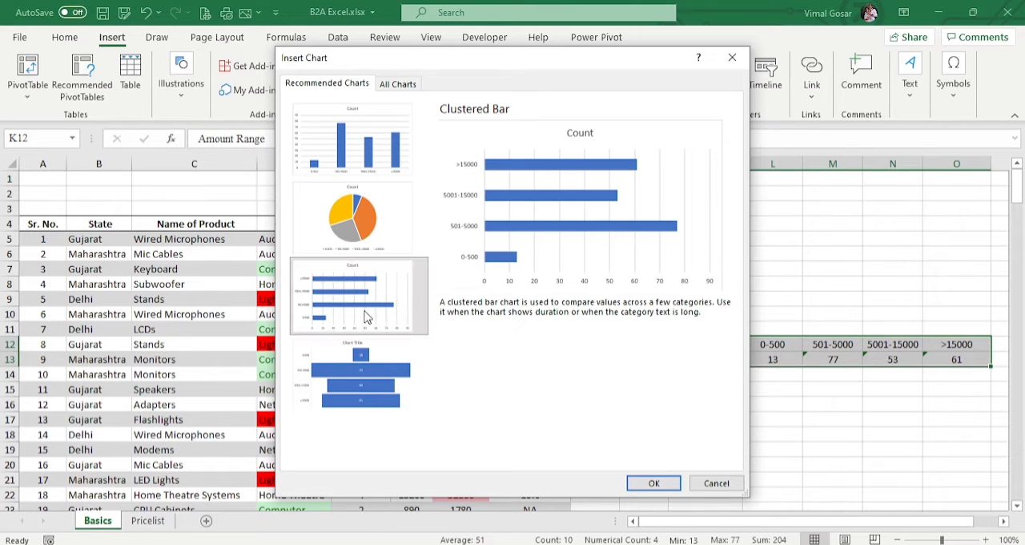
pyautogui.click(368, 404)
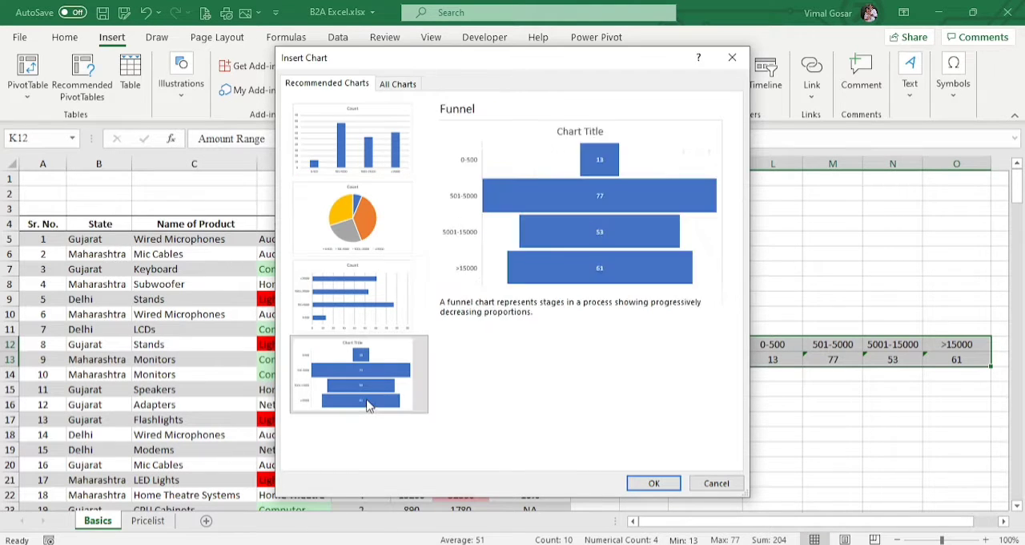
pyautogui.click(385, 126)
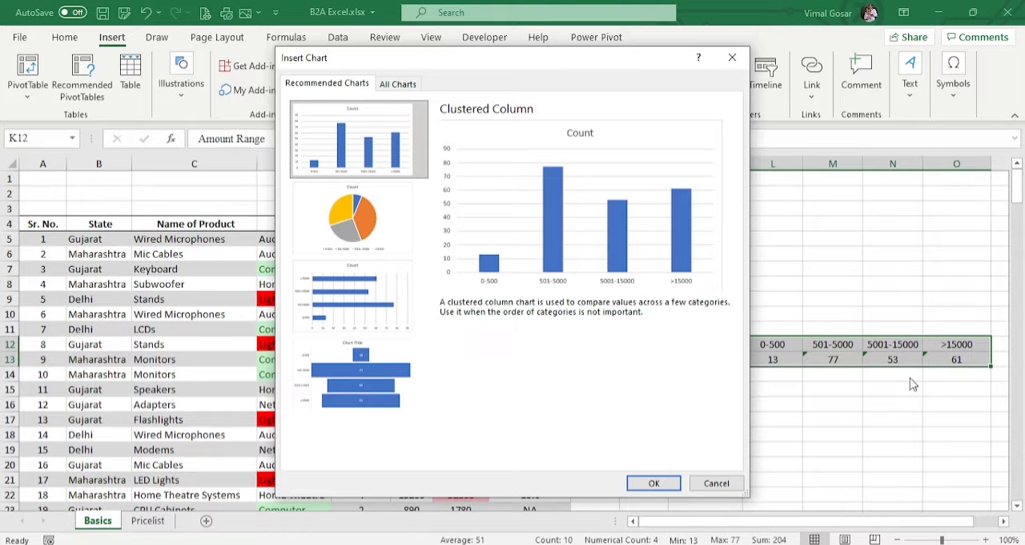
# Step: Show all available chart types and move the Insert Chart dialog clear of the Amount Range table
pyautogui.click(399, 86)
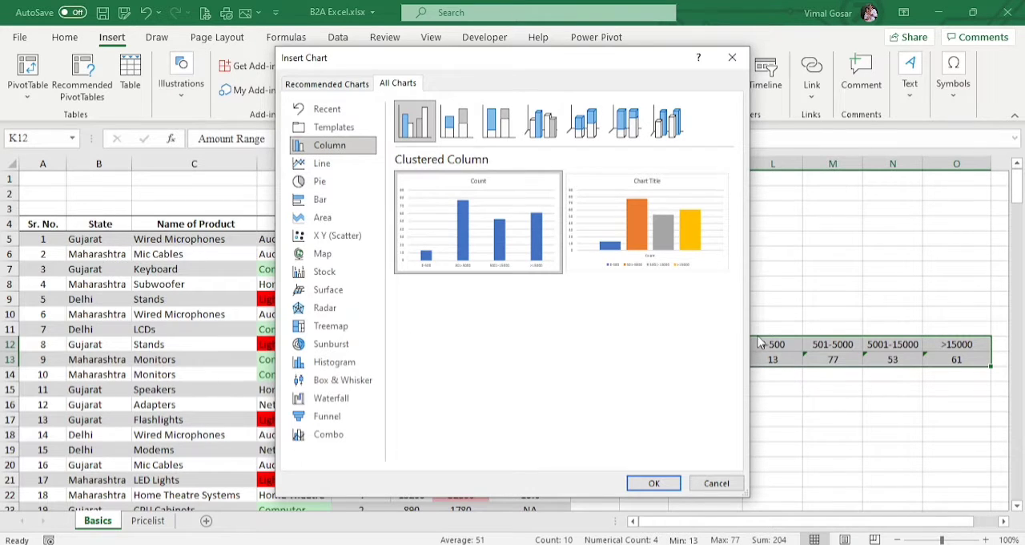
pyautogui.moveTo(551, 65); pyautogui.dragTo(330, 57)
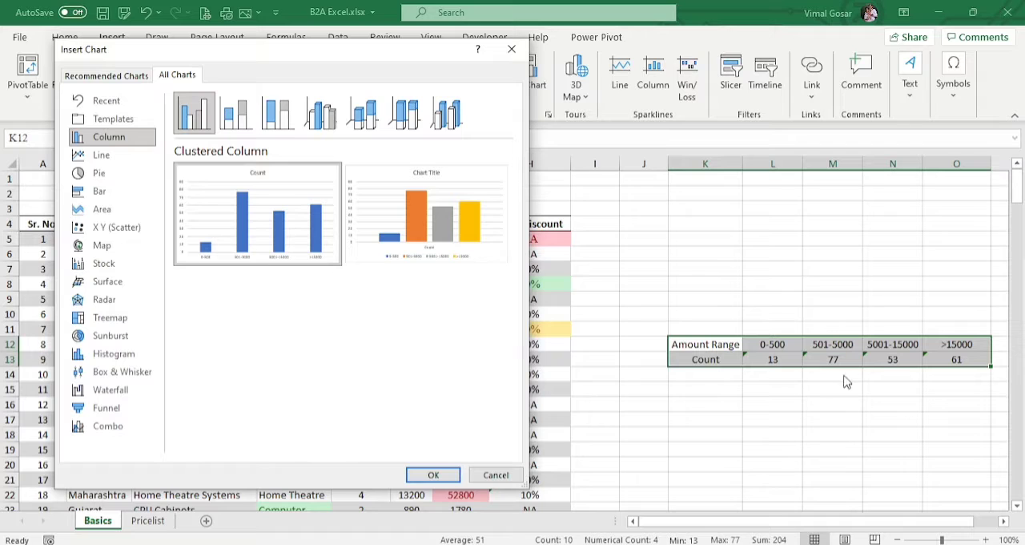
pyautogui.moveTo(269, 196)
pyautogui.moveTo(258, 218)
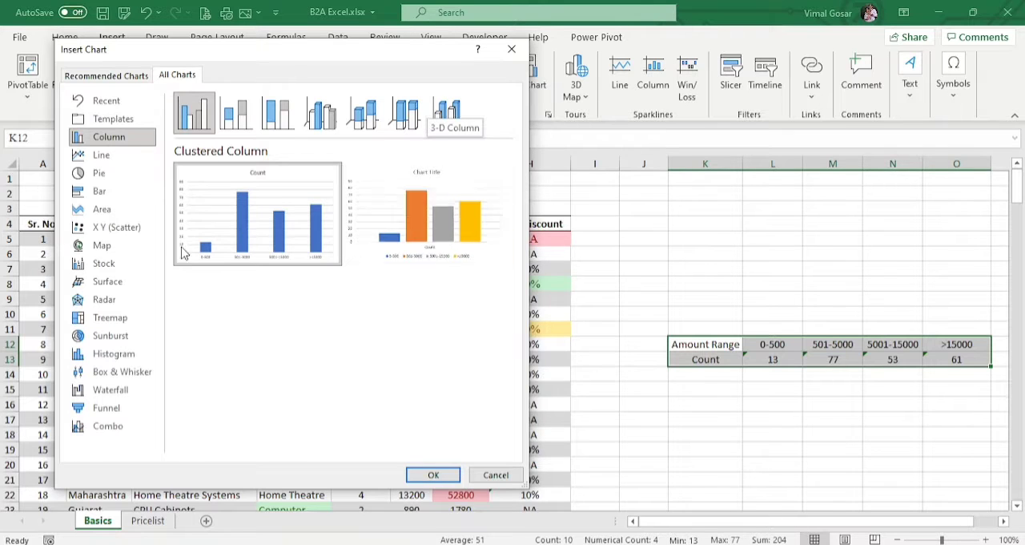
# Step: Preview the count data as line, pie, bar, area and XY scatter charts
pyautogui.click(101, 157)
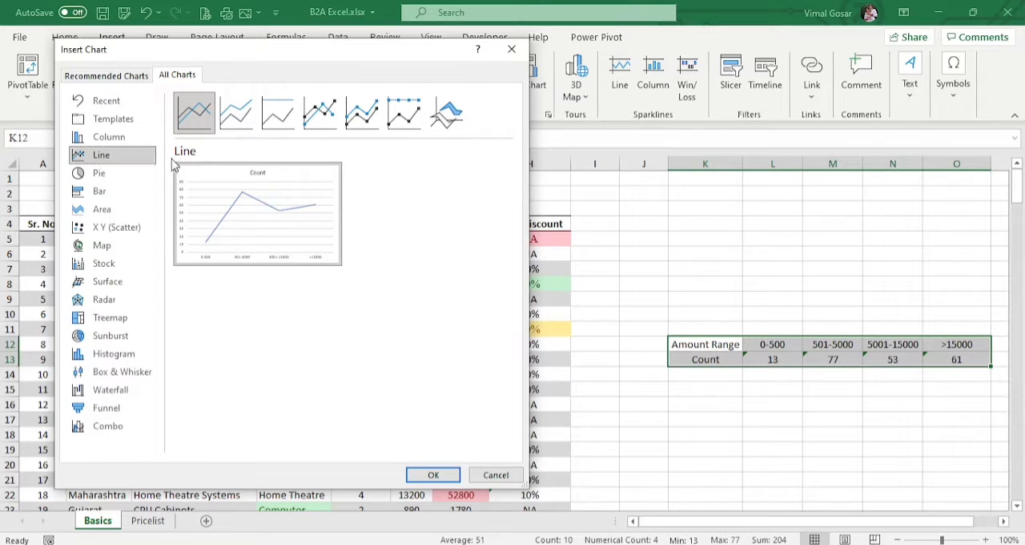
pyautogui.click(131, 179)
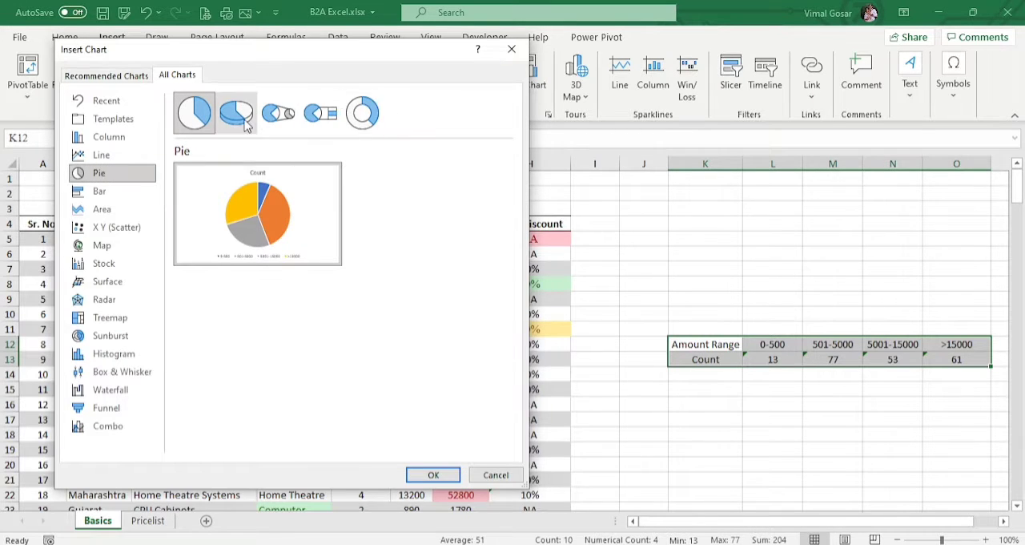
pyautogui.click(101, 195)
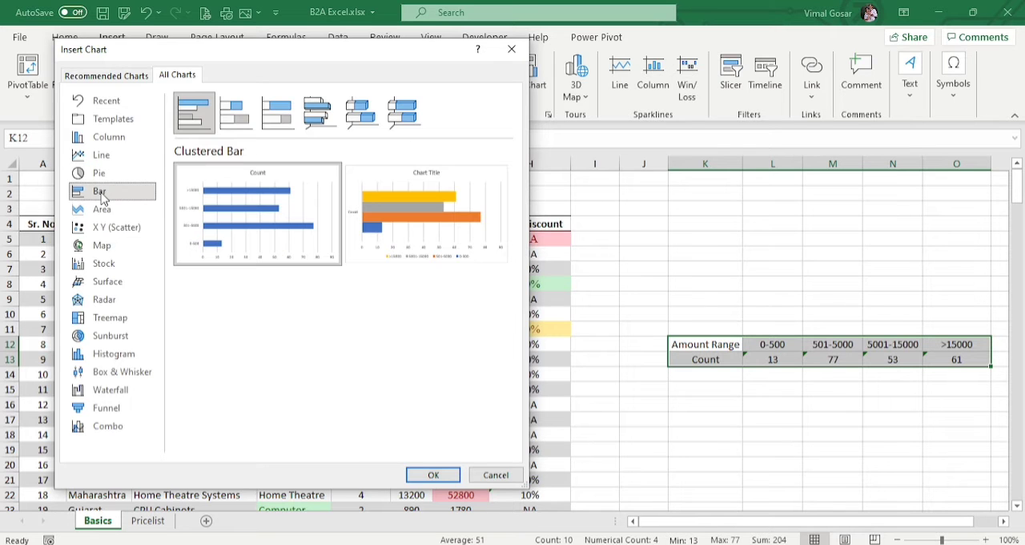
pyautogui.moveTo(415, 195)
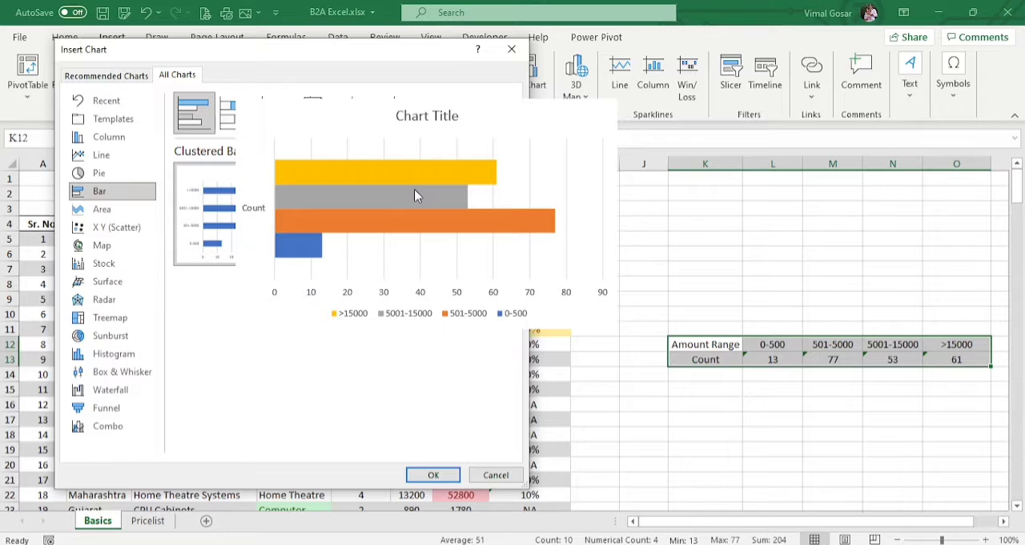
pyautogui.moveTo(220, 218)
pyautogui.click(128, 212)
pyautogui.click(132, 227)
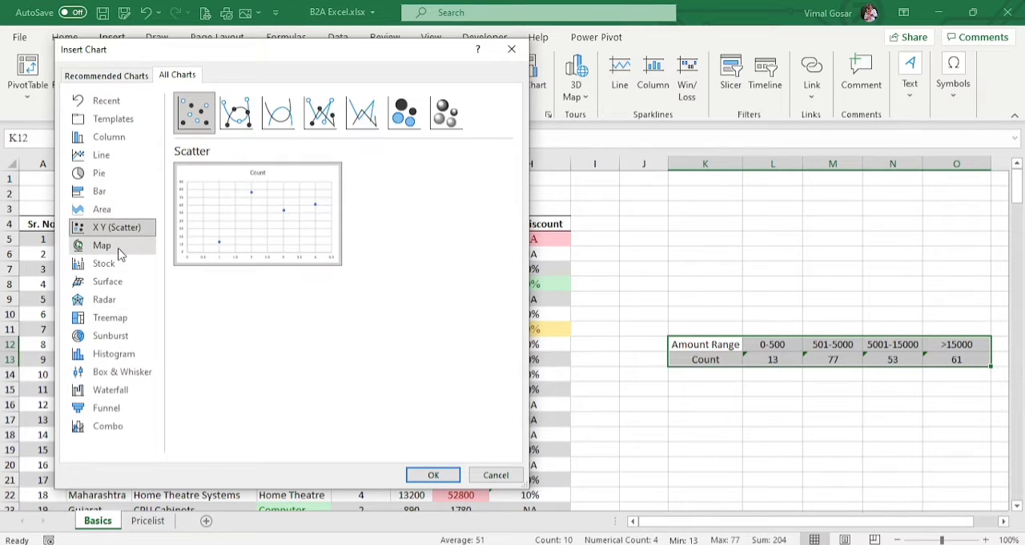
# Step: Look through the map, stock, surface, radar, treemap, histogram, funnel and combo chart types for the same data
pyautogui.click(117, 246)
pyautogui.click(110, 264)
pyautogui.click(107, 281)
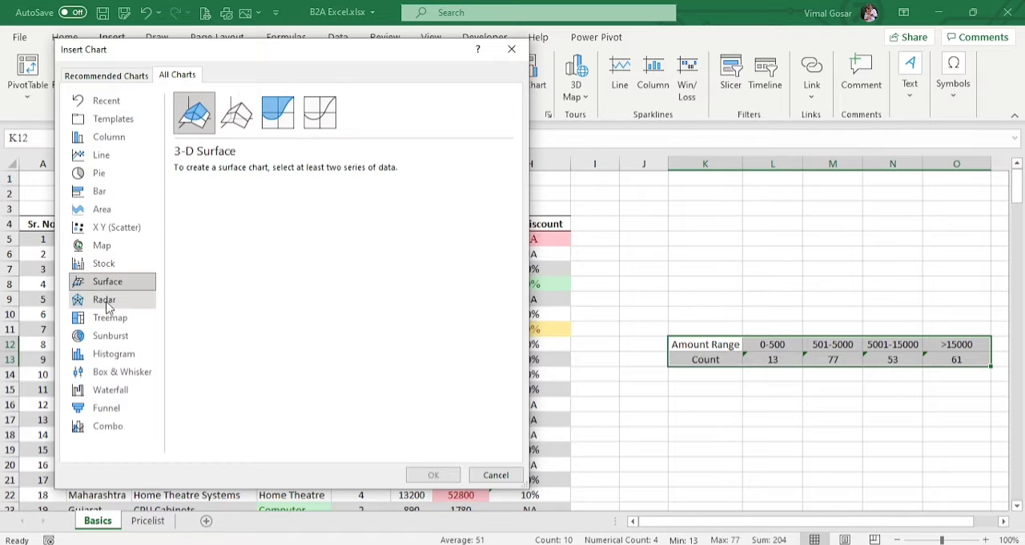
pyautogui.click(104, 299)
pyautogui.click(104, 318)
pyautogui.click(107, 353)
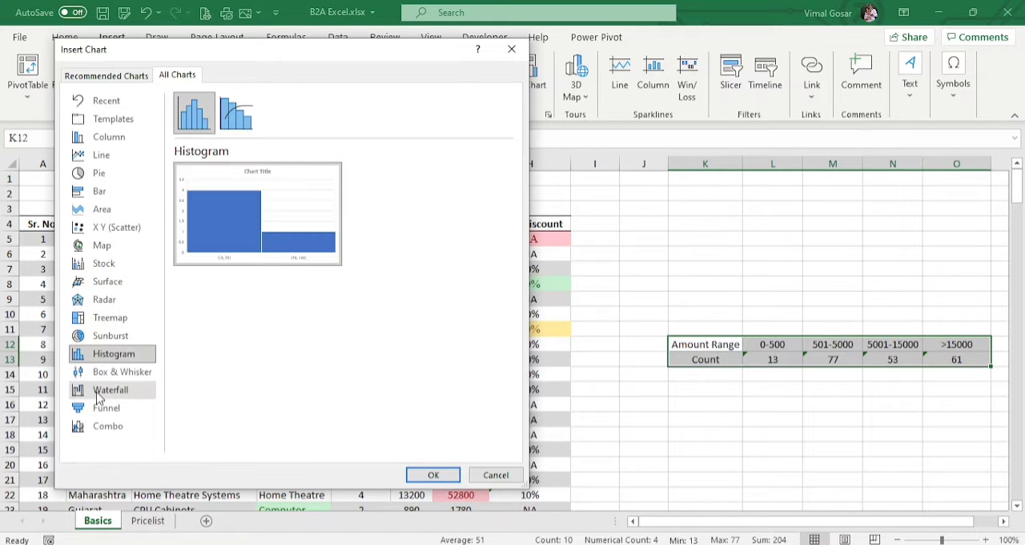
pyautogui.click(101, 408)
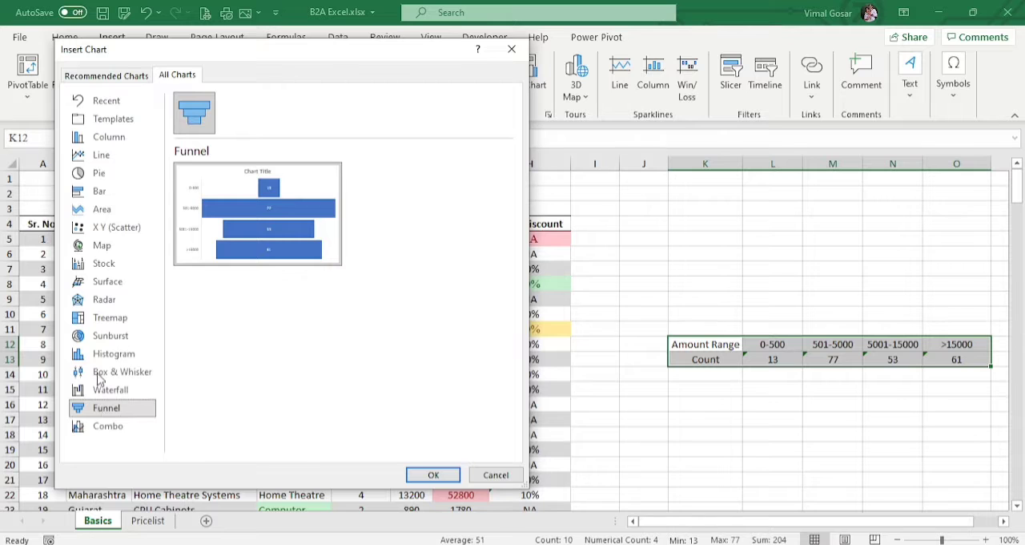
pyautogui.click(111, 428)
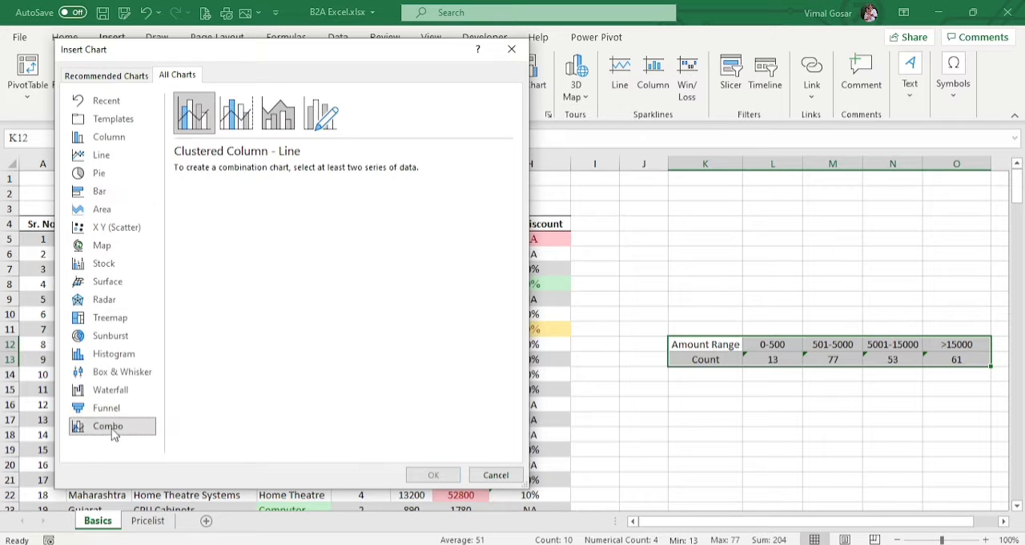
# Step: Preview the count data as a clustered column chart and as pie, 3-D pie, pie of pie, bar of pie and doughnut charts
pyautogui.click(114, 139)
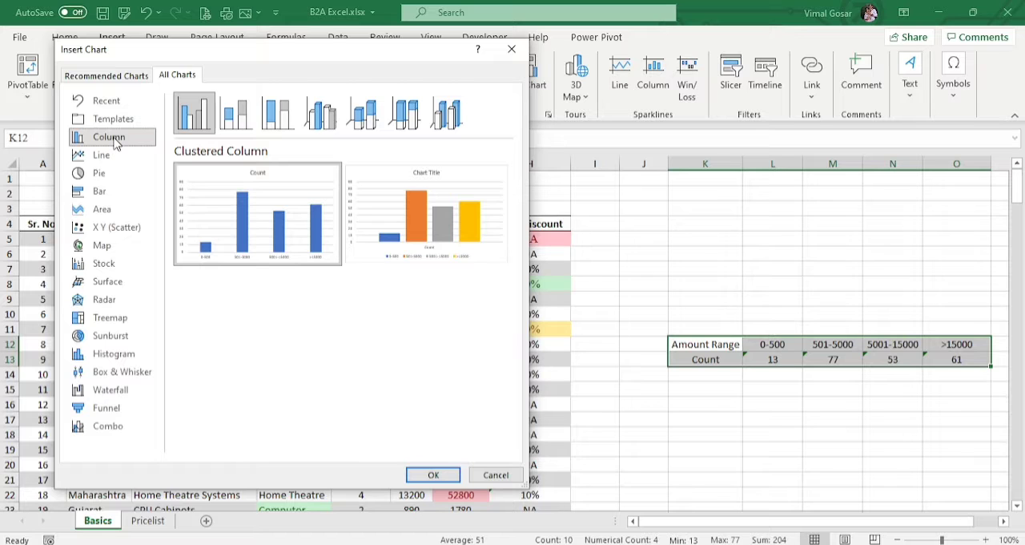
pyautogui.moveTo(427, 200)
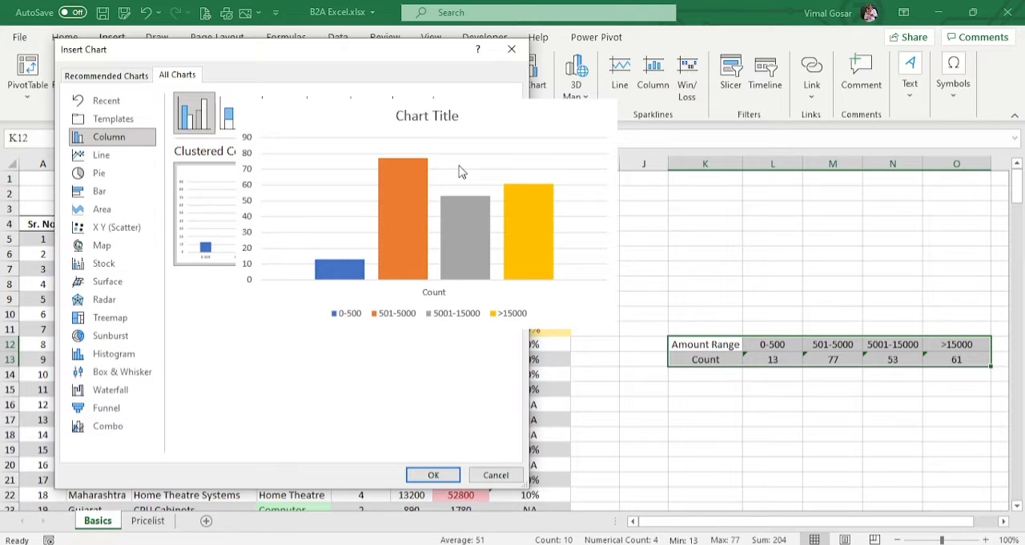
pyautogui.click(87, 173)
pyautogui.moveTo(248, 202)
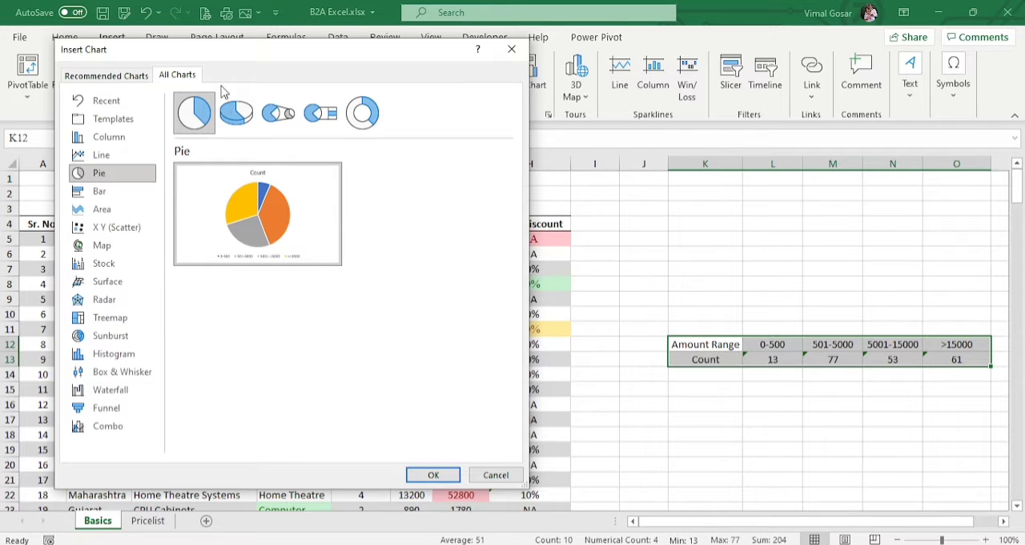
pyautogui.click(234, 113)
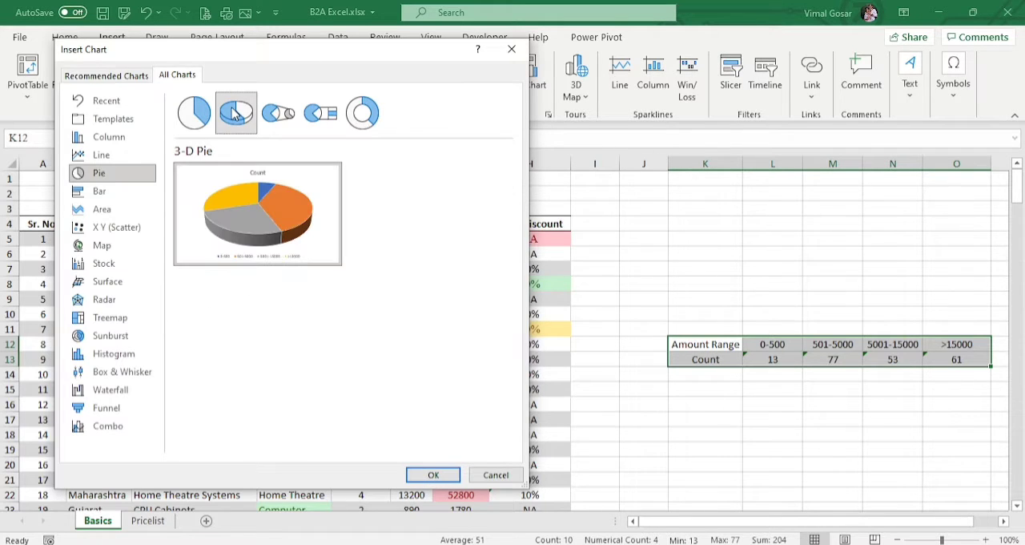
pyautogui.click(278, 113)
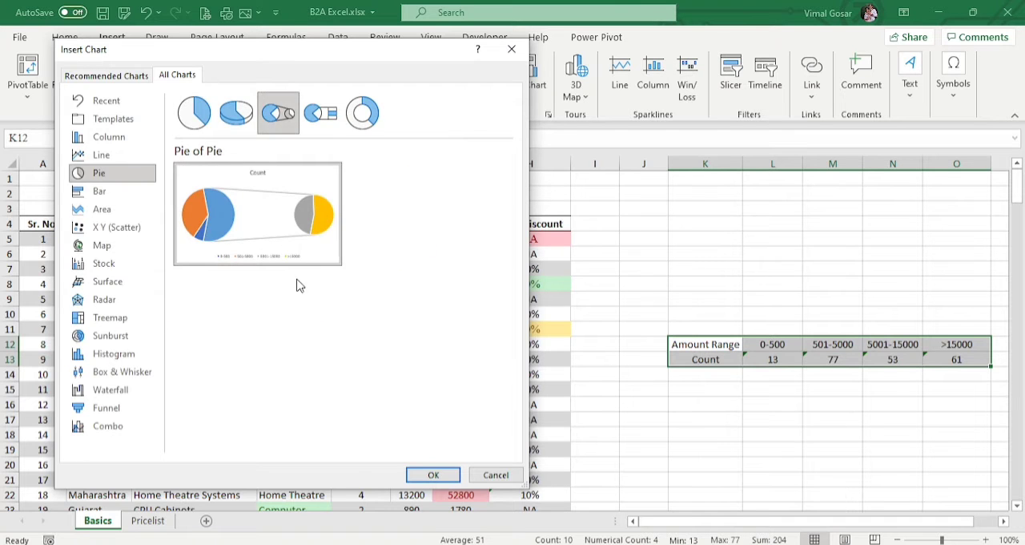
pyautogui.click(322, 114)
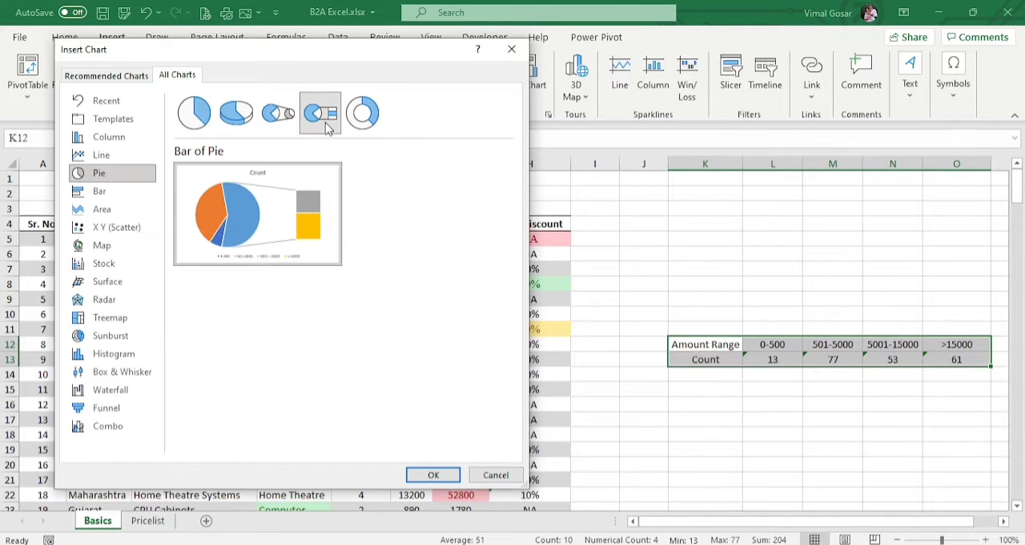
pyautogui.moveTo(307, 243)
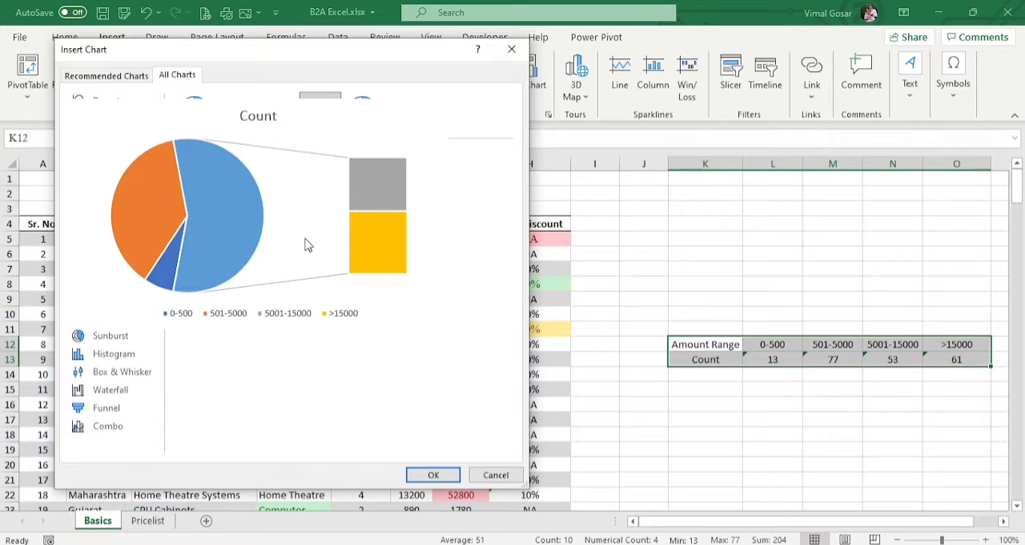
pyautogui.click(364, 114)
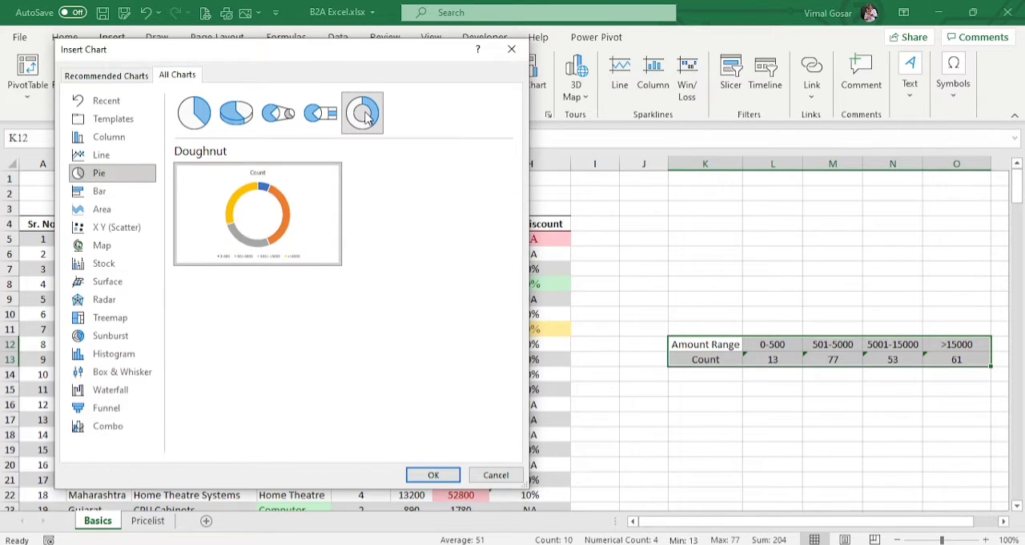
pyautogui.moveTo(263, 258)
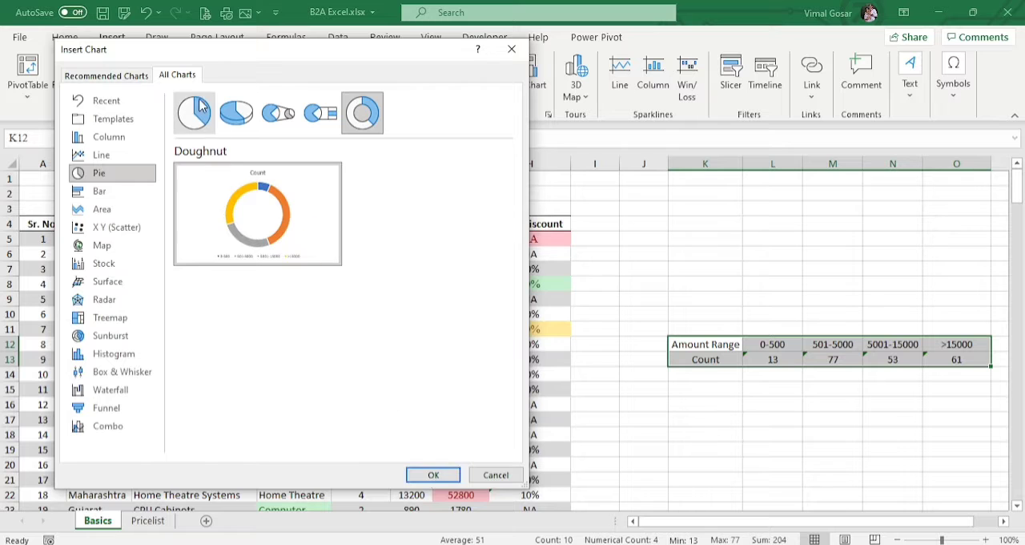
# Step: Insert a plain pie chart of the counts and fit it above the Amount Range table at about 5.6 by 8.7 cm
pyautogui.click(195, 110)
pyautogui.click(432, 474)
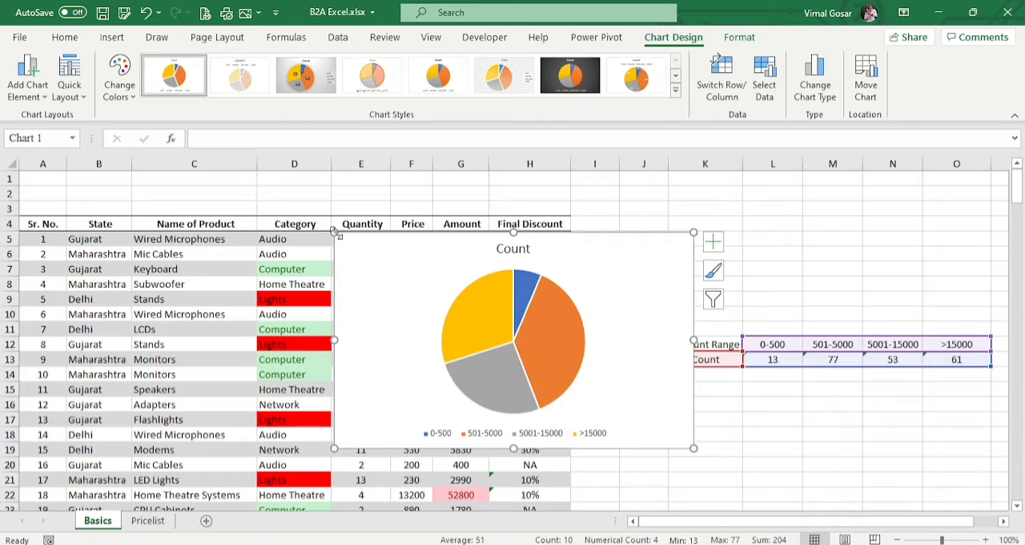
pyautogui.moveTo(334, 232); pyautogui.dragTo(446, 288)
pyautogui.moveTo(648, 360); pyautogui.dragTo(857, 205)
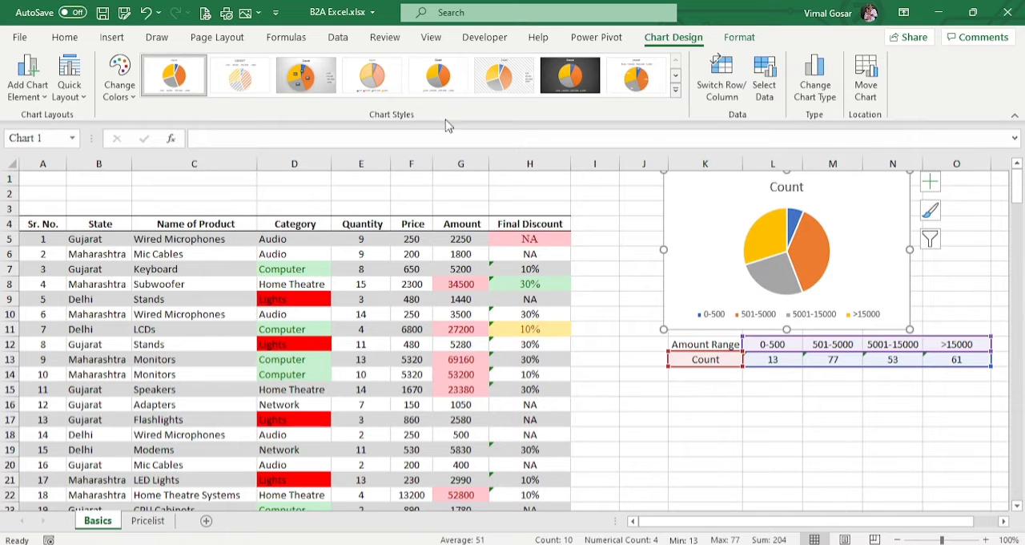
pyautogui.click(615, 280)
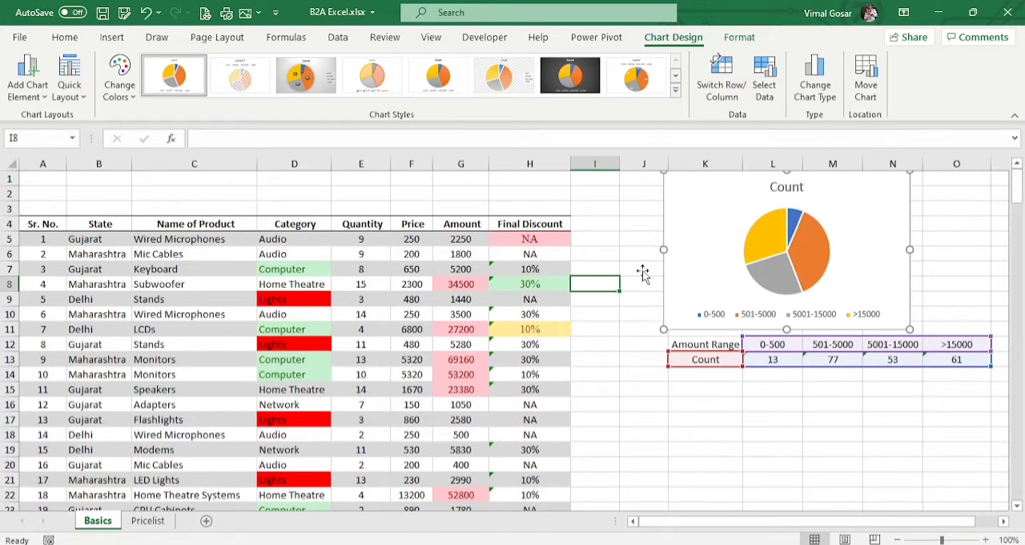
# Step: Add data labels with Best Fit placement to the pie chart
pyautogui.click(702, 265)
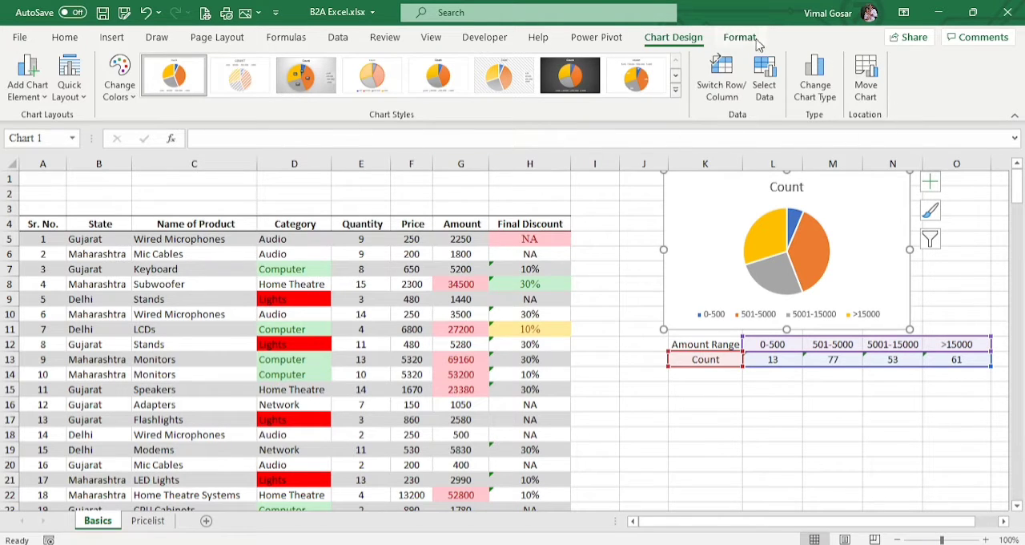
pyautogui.click(741, 38)
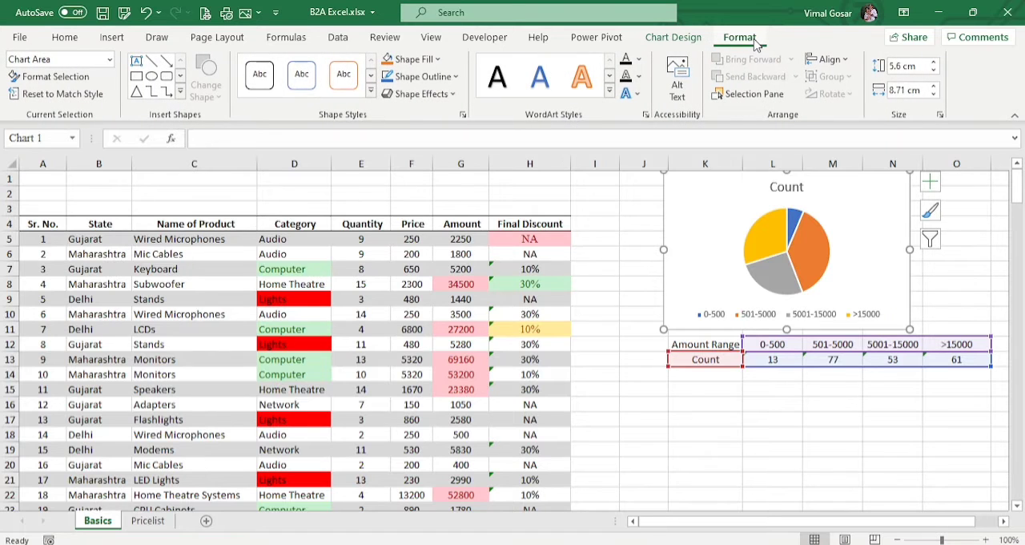
pyautogui.click(671, 38)
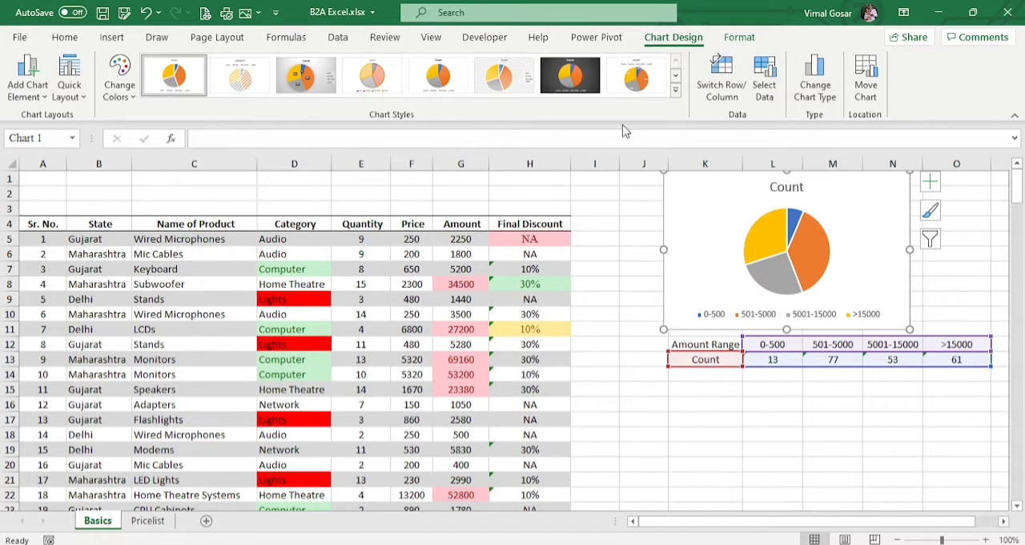
pyautogui.click(35, 102)
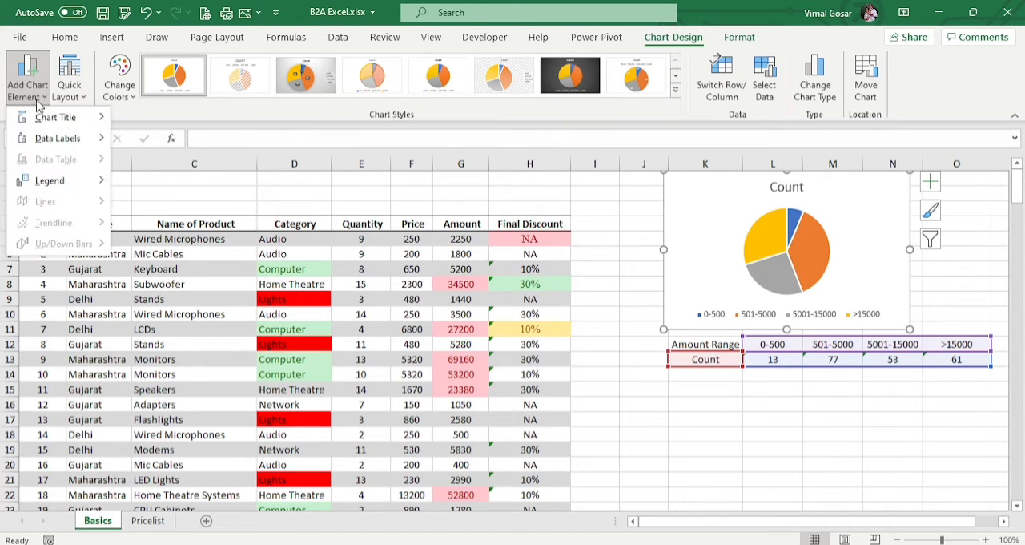
pyautogui.moveTo(40, 119)
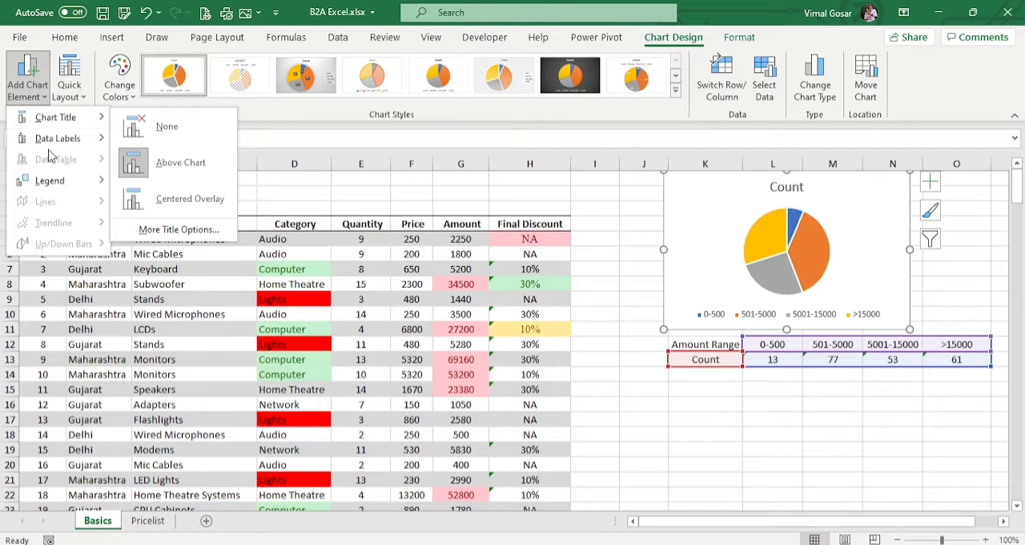
pyautogui.moveTo(56, 140)
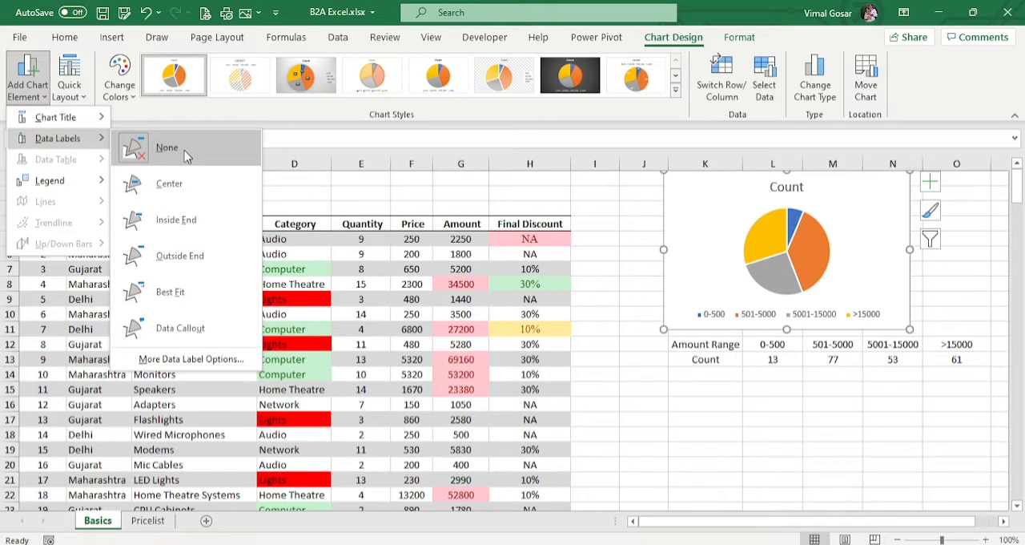
pyautogui.click(170, 293)
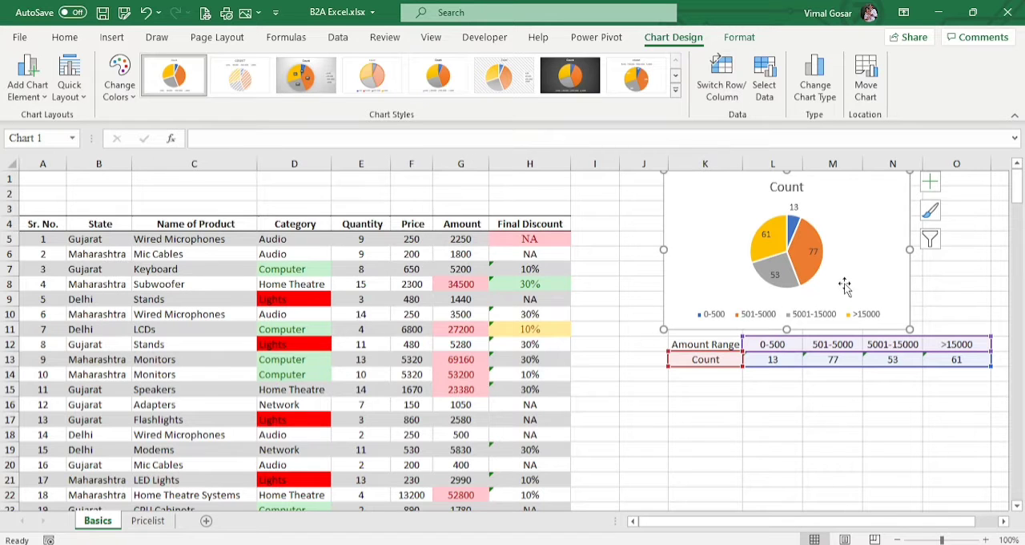
# Step: Preview the quick layouts and colour palettes available for the pie chart
pyautogui.click(81, 102)
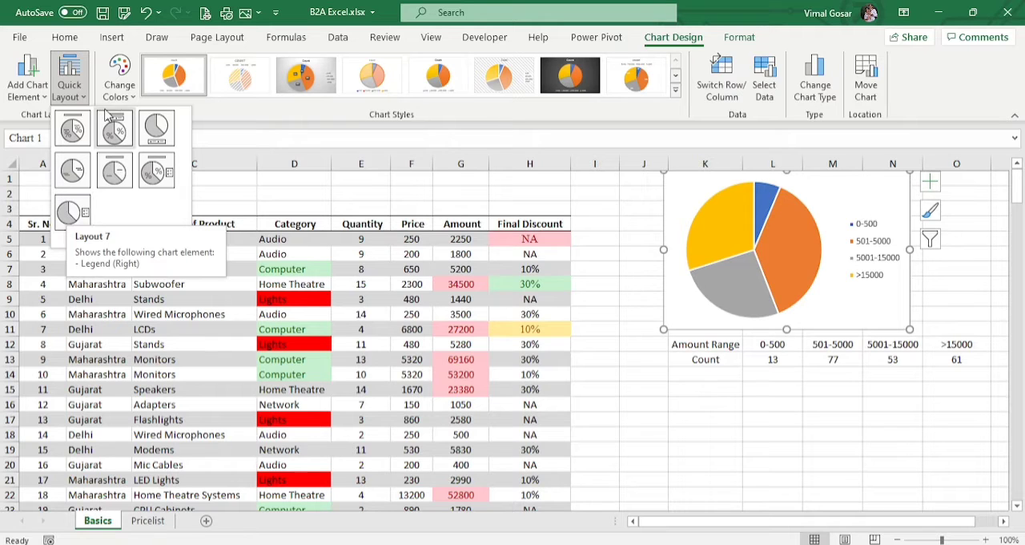
pyautogui.click(118, 89)
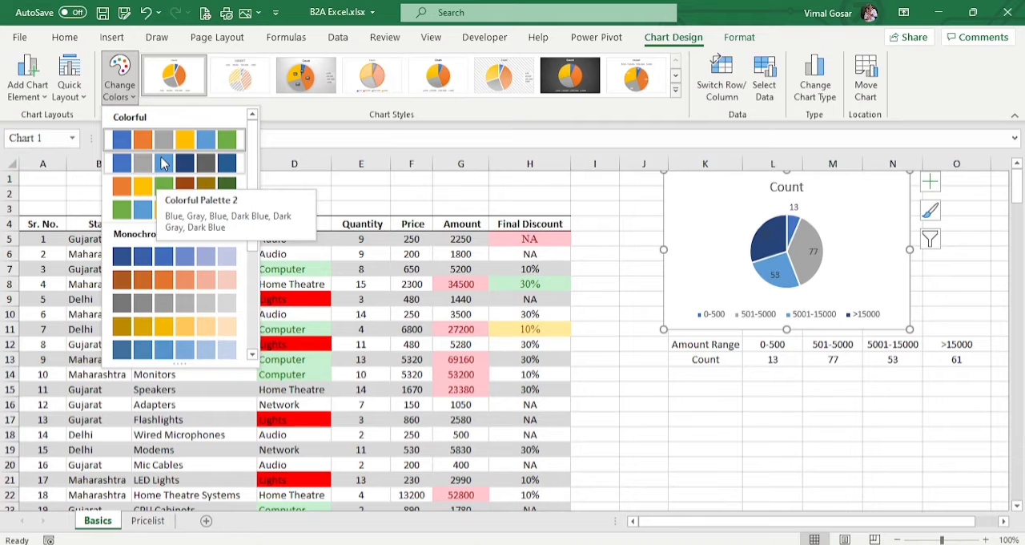
pyautogui.click(316, 104)
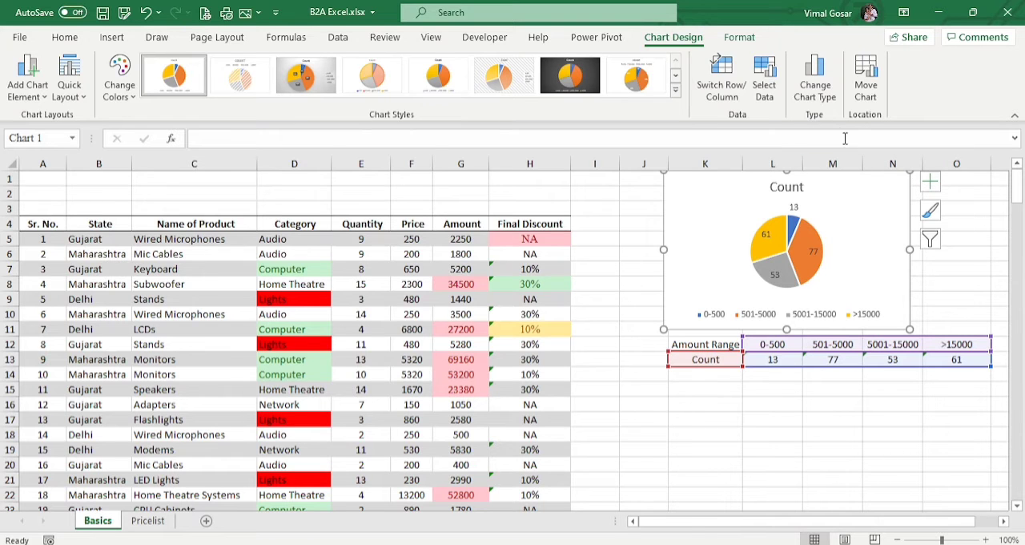
# Step: Change the pie chart to a clustered bar chart with each amount range as its own coloured series
pyautogui.click(817, 92)
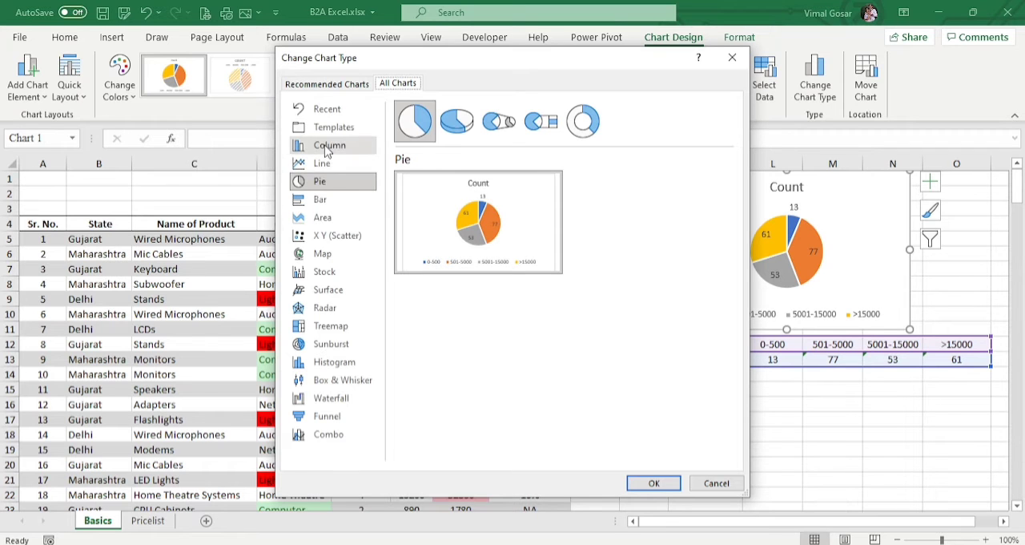
pyautogui.click(325, 199)
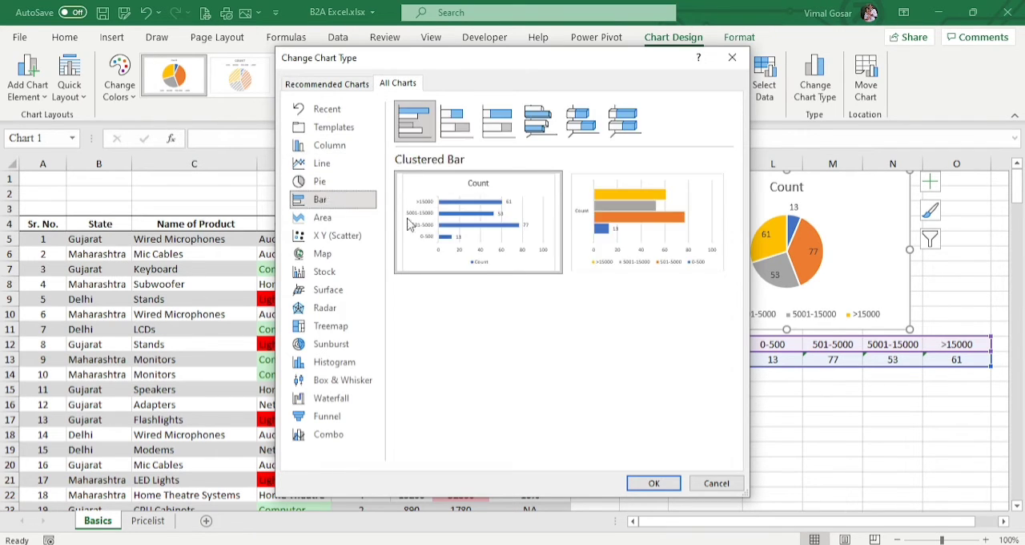
pyautogui.moveTo(648, 244)
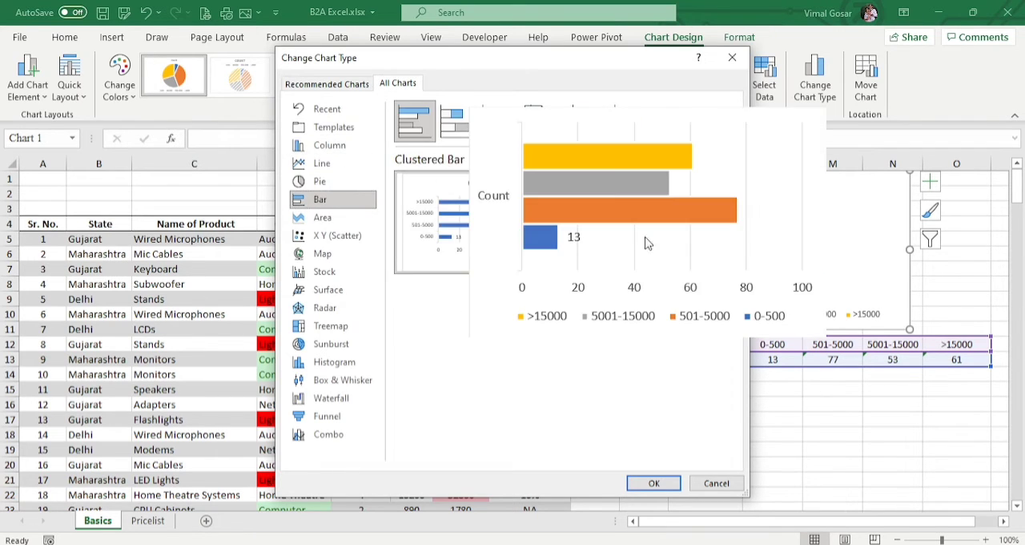
pyautogui.click(653, 483)
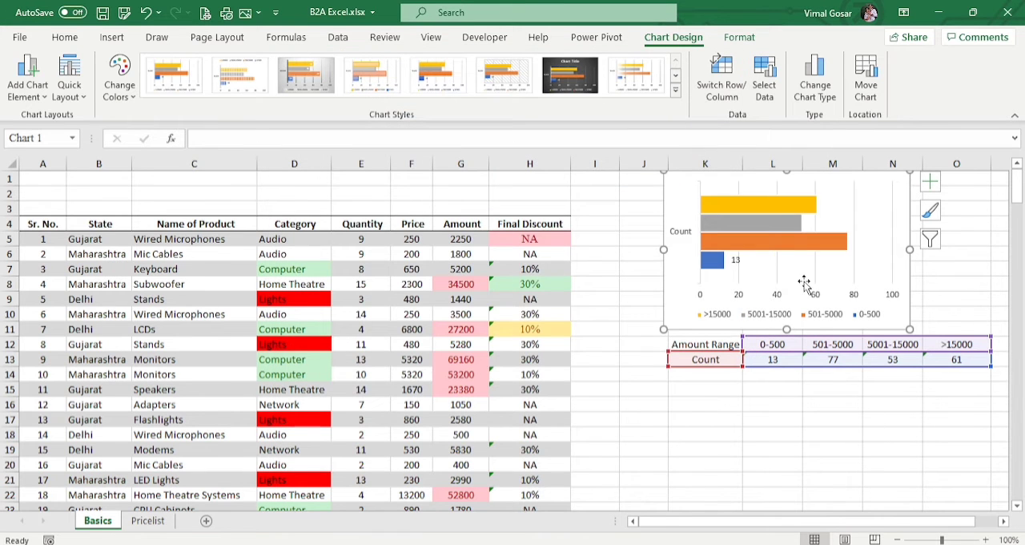
# Step: Look through the quick layouts and the chart element options for the bar chart
pyautogui.click(59, 94)
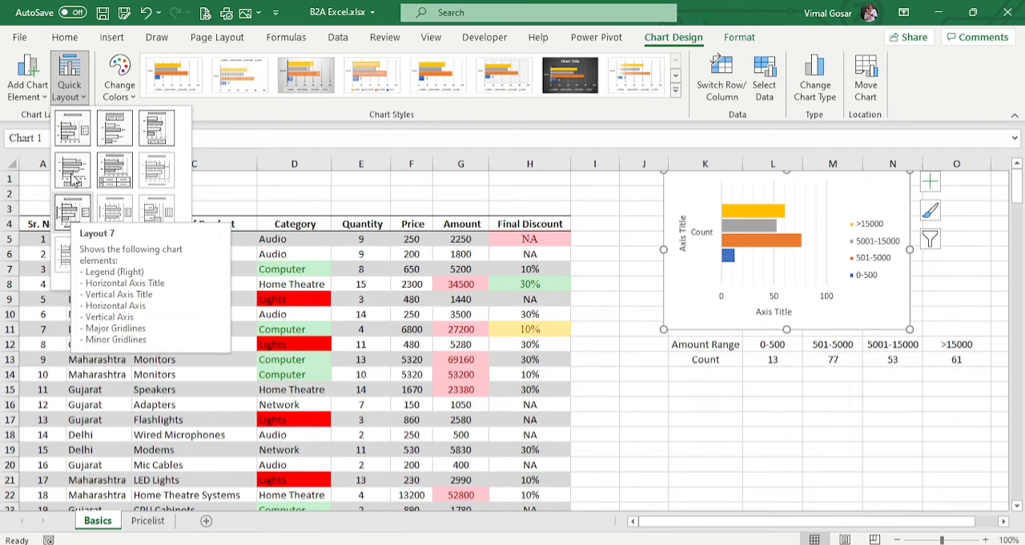
pyautogui.click(29, 96)
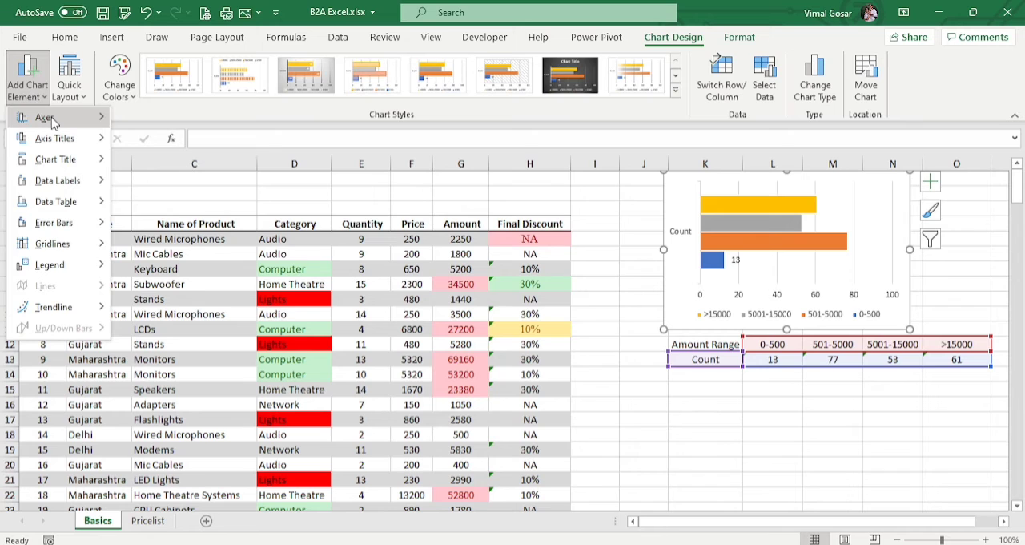
pyautogui.moveTo(48, 117)
pyautogui.click(187, 126)
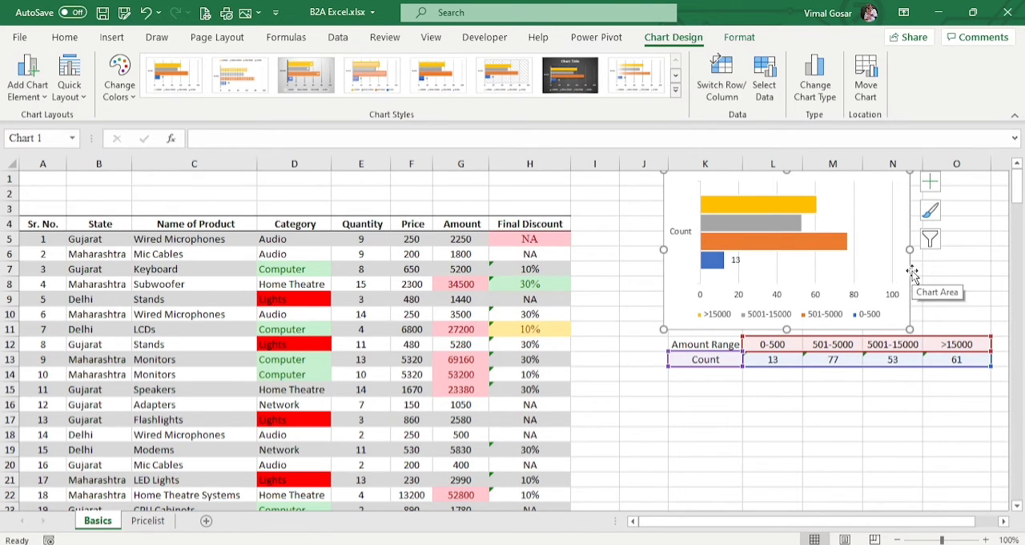
# Step: Add data labels to the 501-5000, 5001-15000 and >15000 bars of the chart
pyautogui.rightClick(771, 244)
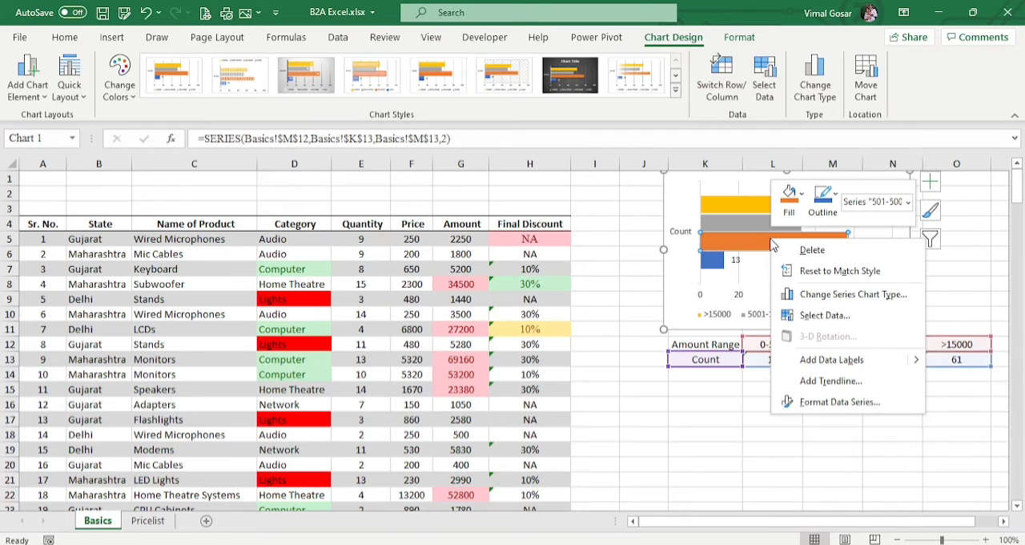
pyautogui.click(821, 364)
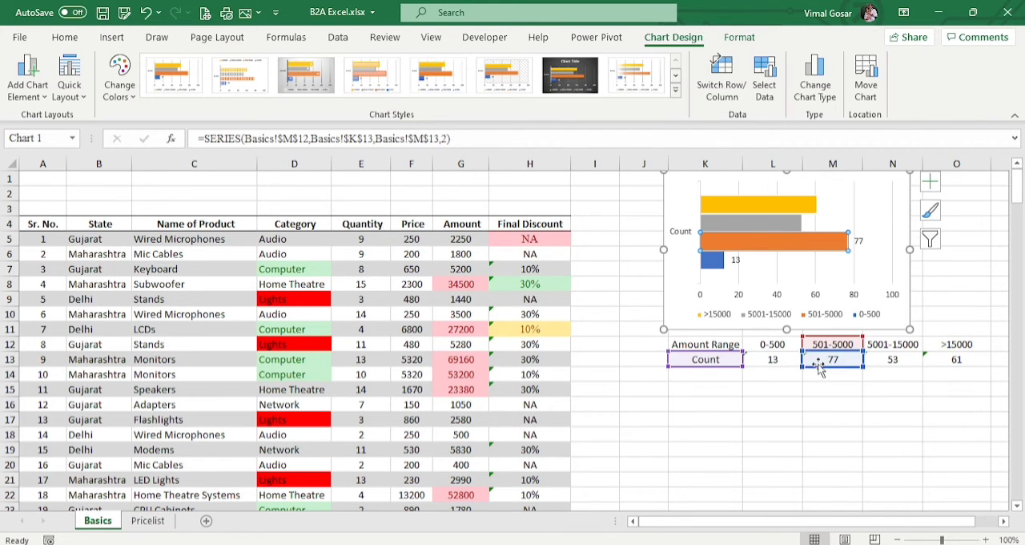
pyautogui.rightClick(764, 227)
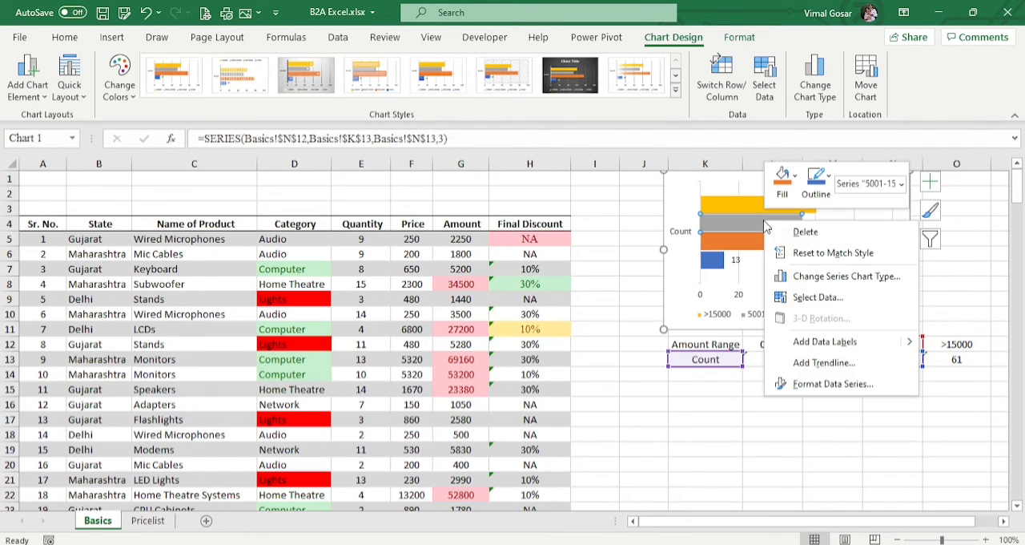
pyautogui.click(805, 342)
pyautogui.rightClick(744, 204)
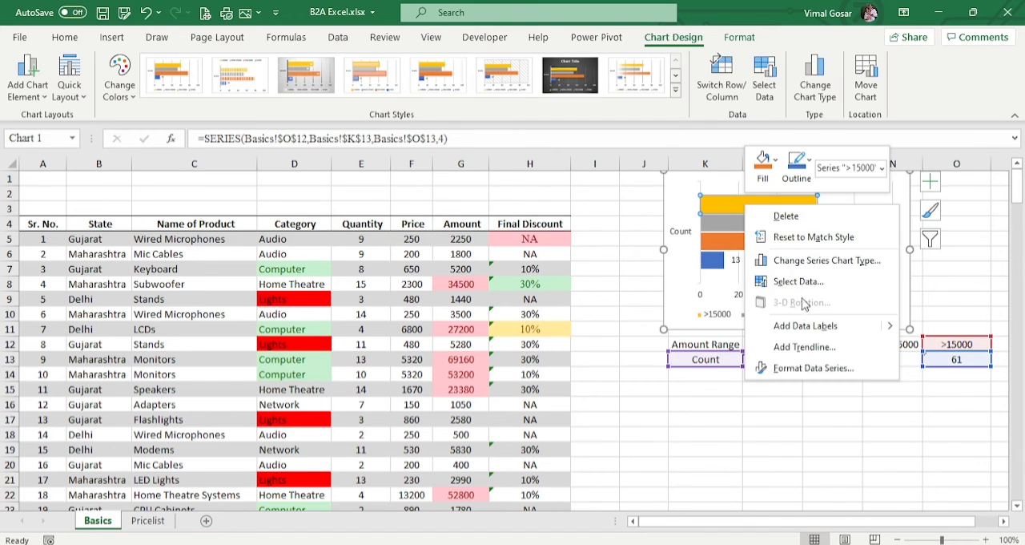
pyautogui.click(807, 329)
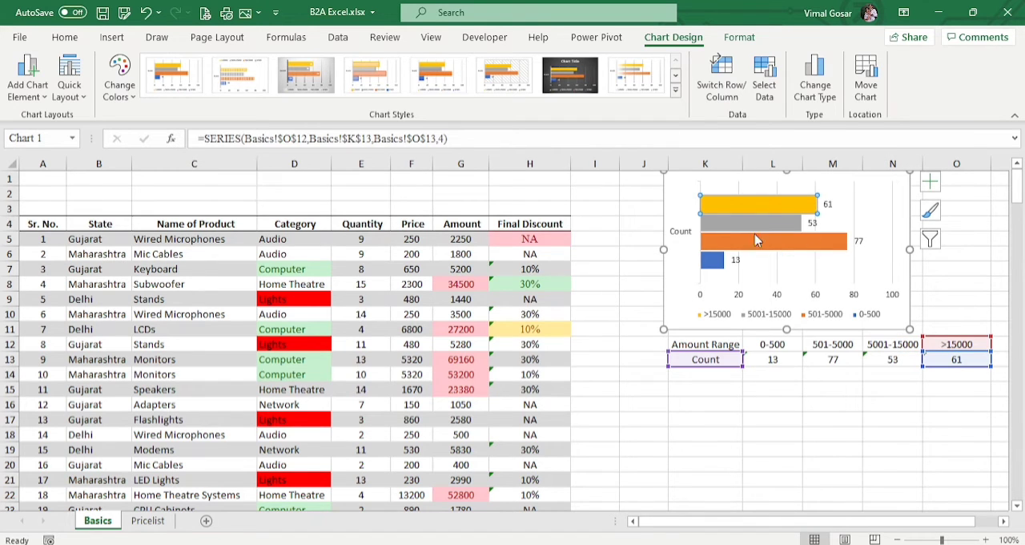
pyautogui.click(736, 261)
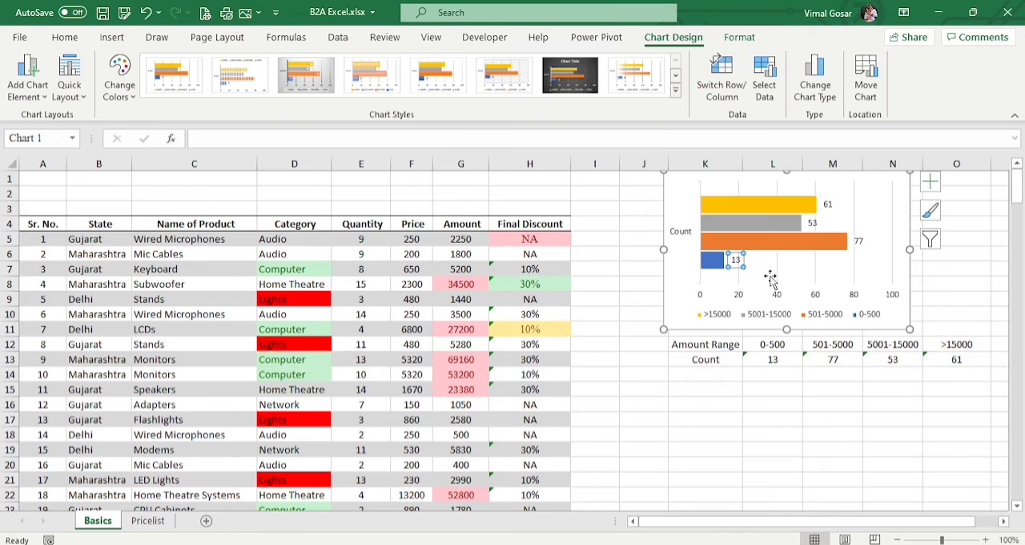
# Step: Enlarge the data label of the 0-500 bar to font size 12
pyautogui.click(857, 241)
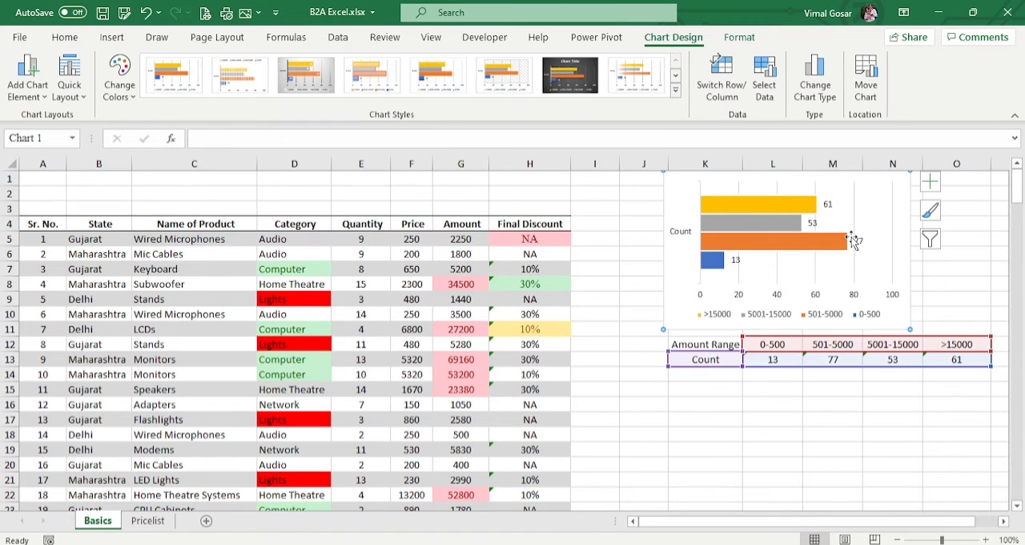
pyautogui.click(858, 242)
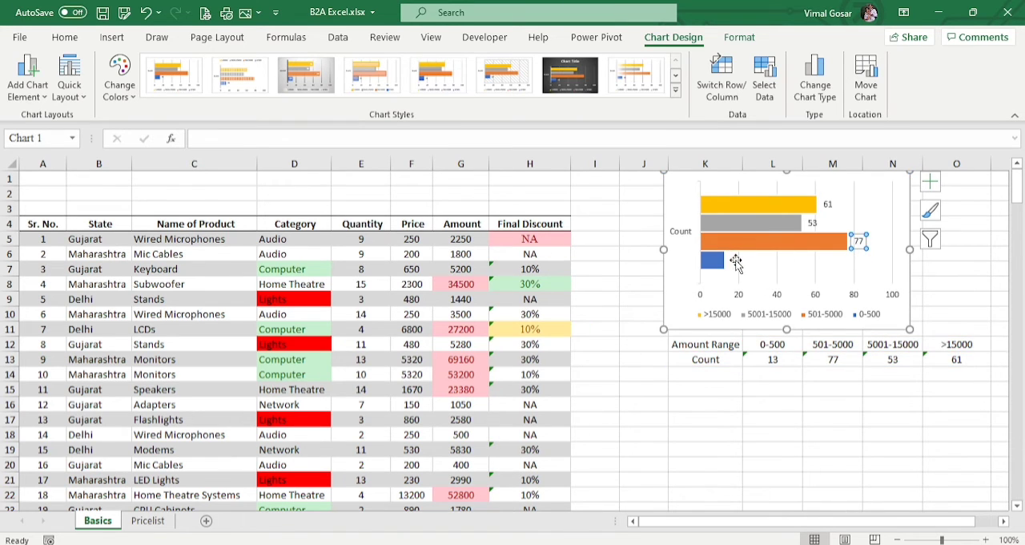
pyautogui.click(735, 261)
pyautogui.click(735, 260)
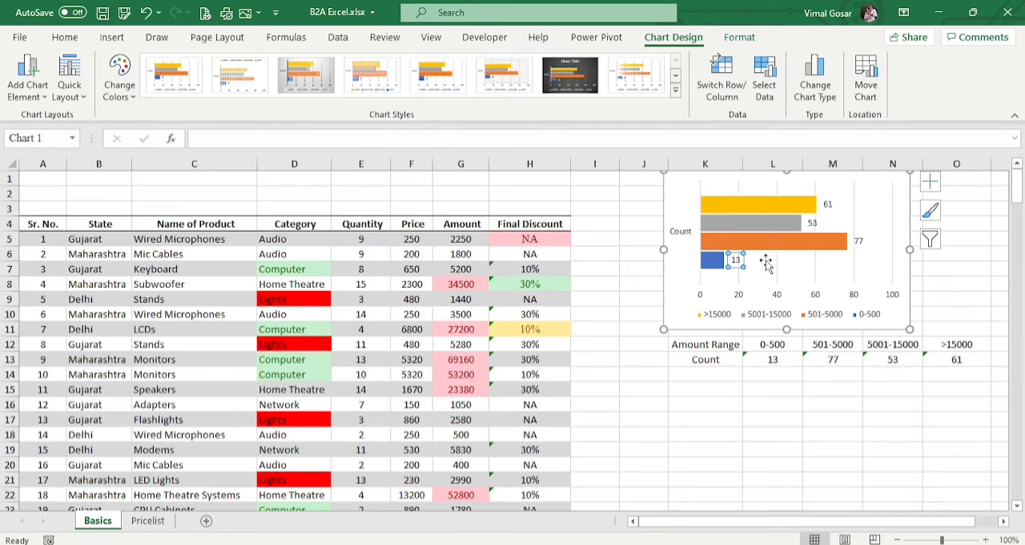
pyautogui.click(64, 40)
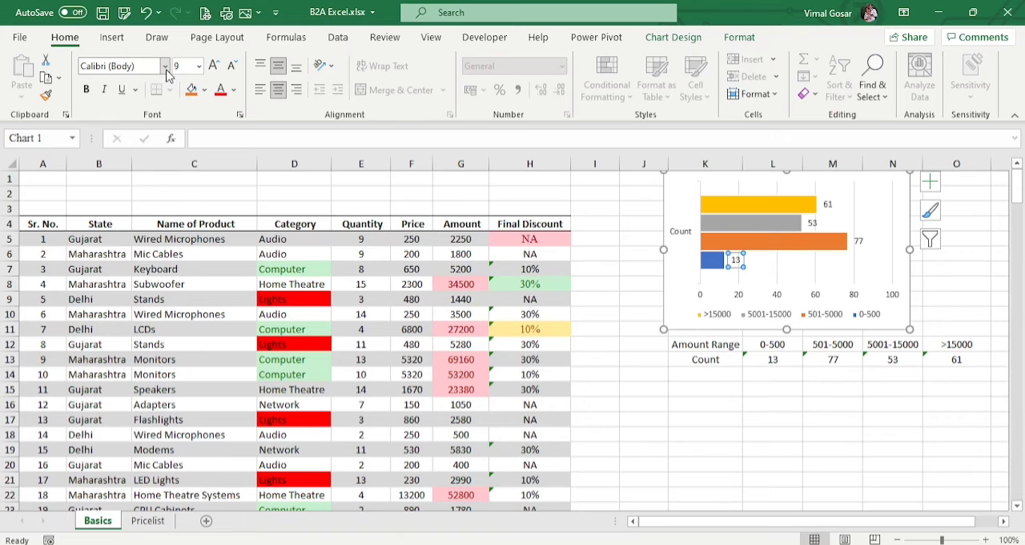
pyautogui.click(214, 66)
pyautogui.click(214, 65)
pyautogui.click(214, 66)
pyautogui.click(213, 66)
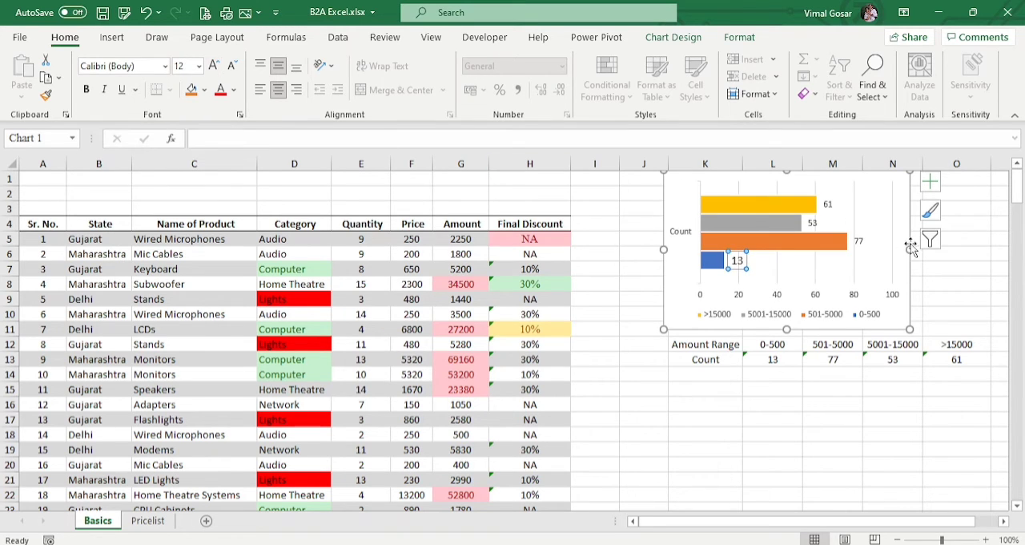
# Step: Copy the 0-500 label's formatting to the data labels of the 501-5000, 5001-15000 and >15000 bars with a locked Format Painter
pyautogui.click(859, 241)
pyautogui.click(733, 260)
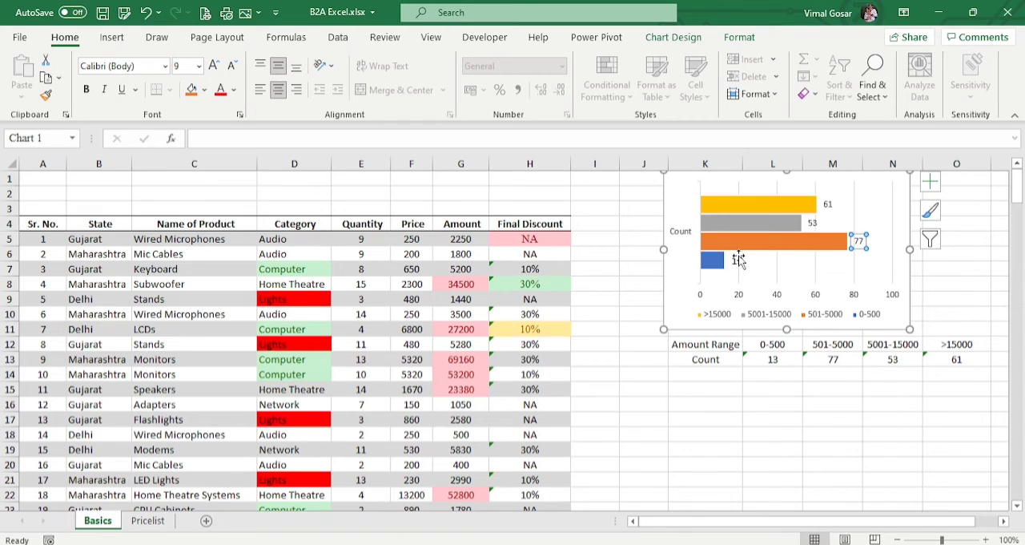
pyautogui.doubleClick(46, 96)
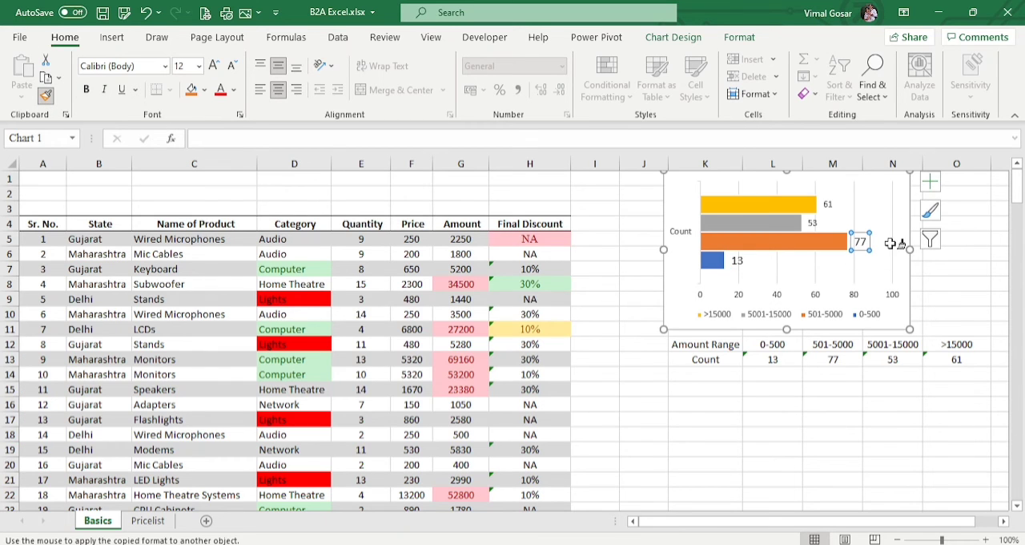
pyautogui.click(814, 223)
pyautogui.click(829, 205)
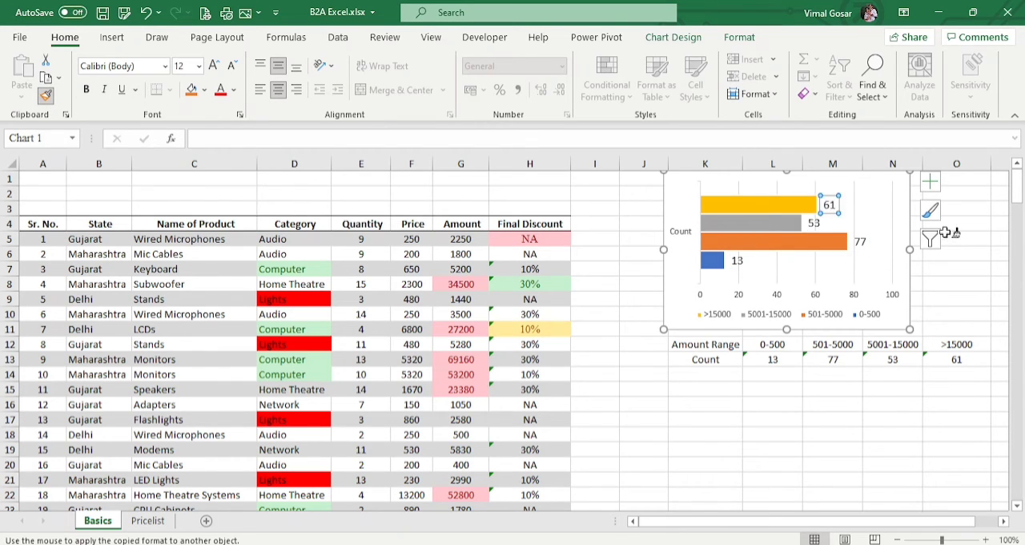
# Step: Apply the same copied label formatting to the vertical axis, the legend and the horizontal axis, and stop Format Painter
pyautogui.click(680, 229)
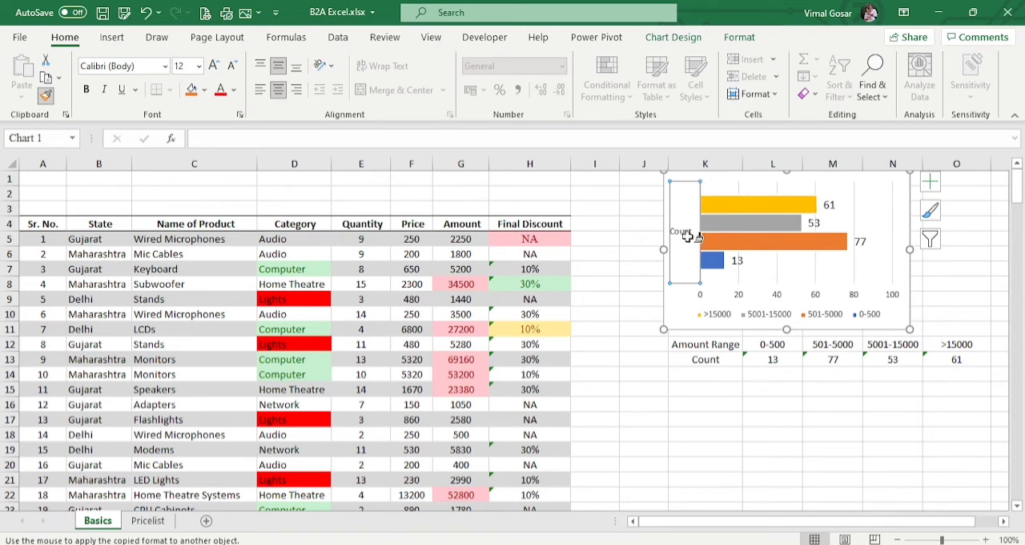
pyautogui.click(719, 312)
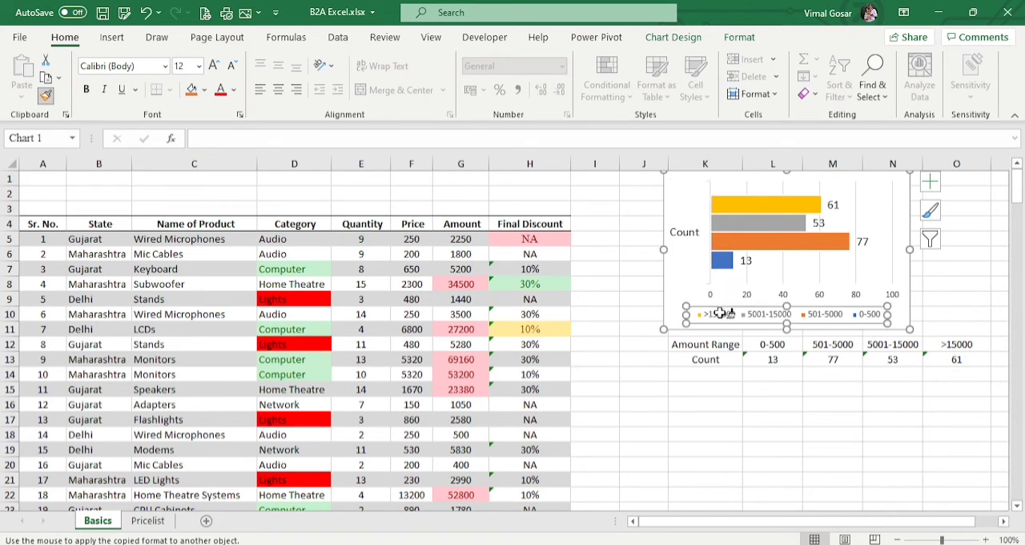
pyautogui.click(721, 289)
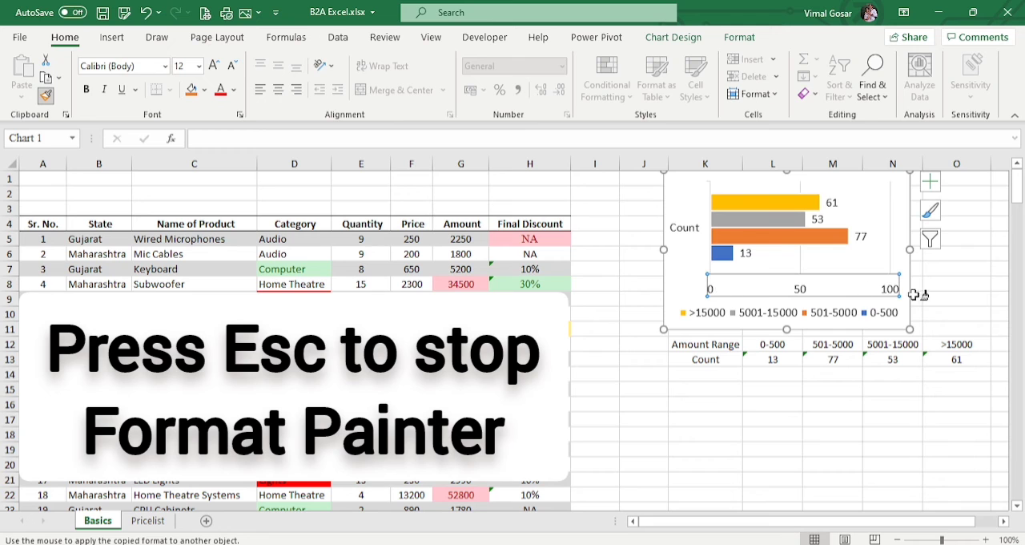
pyautogui.press('Escape')
pyautogui.press('Escape')
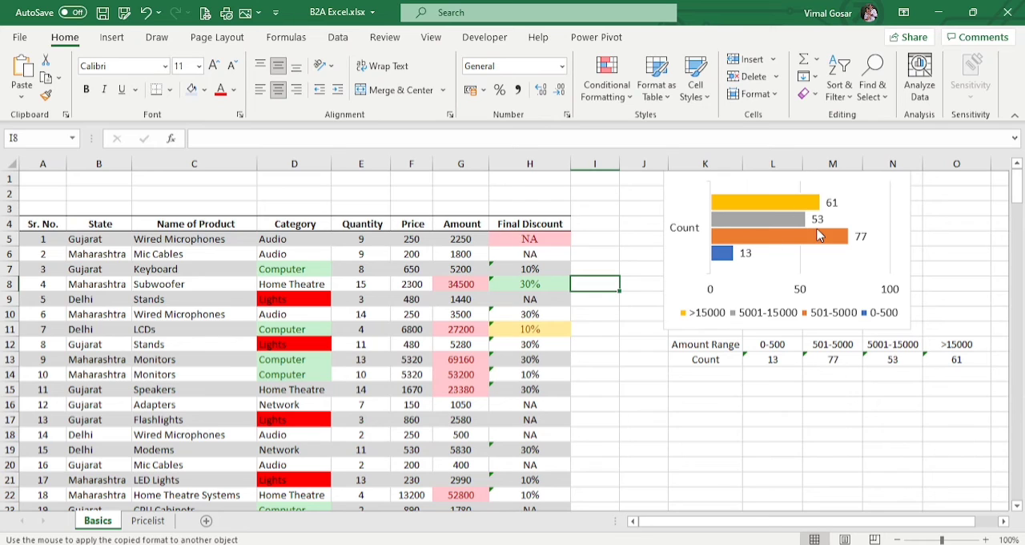
# Step: Look through the bar chart's data and design commands, its chart area options and the list of chart elements available for formatting
pyautogui.click(906, 201)
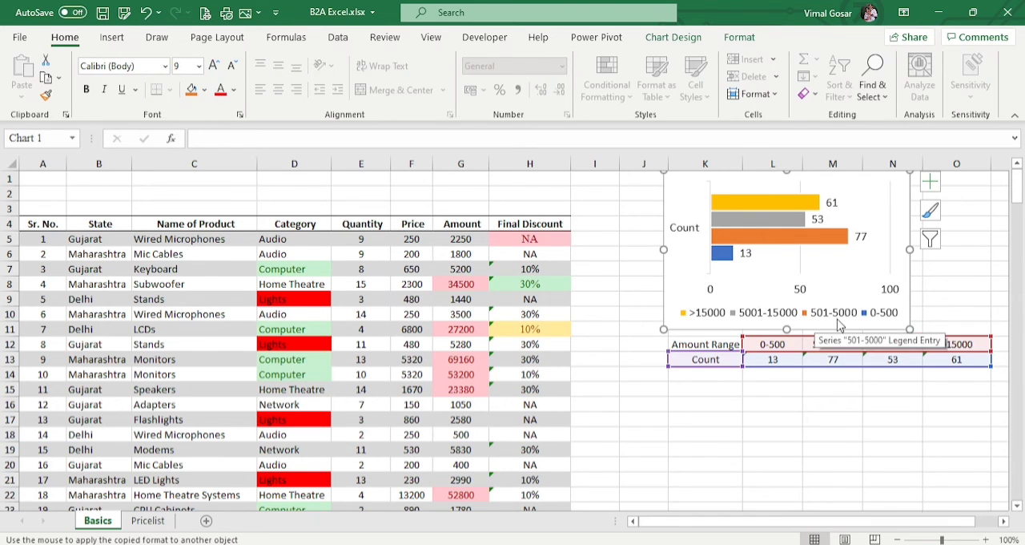
pyautogui.moveTo(828, 251)
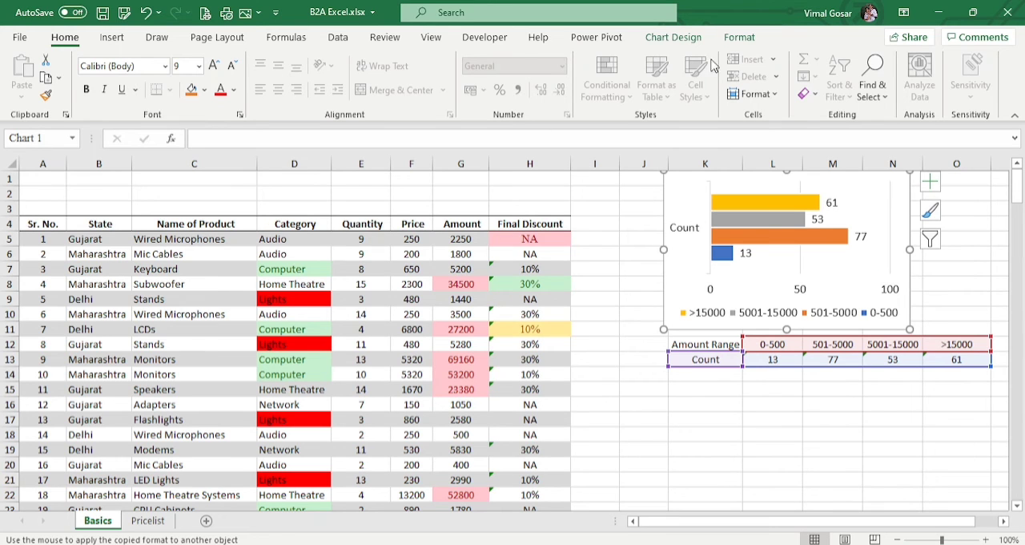
pyautogui.click(687, 36)
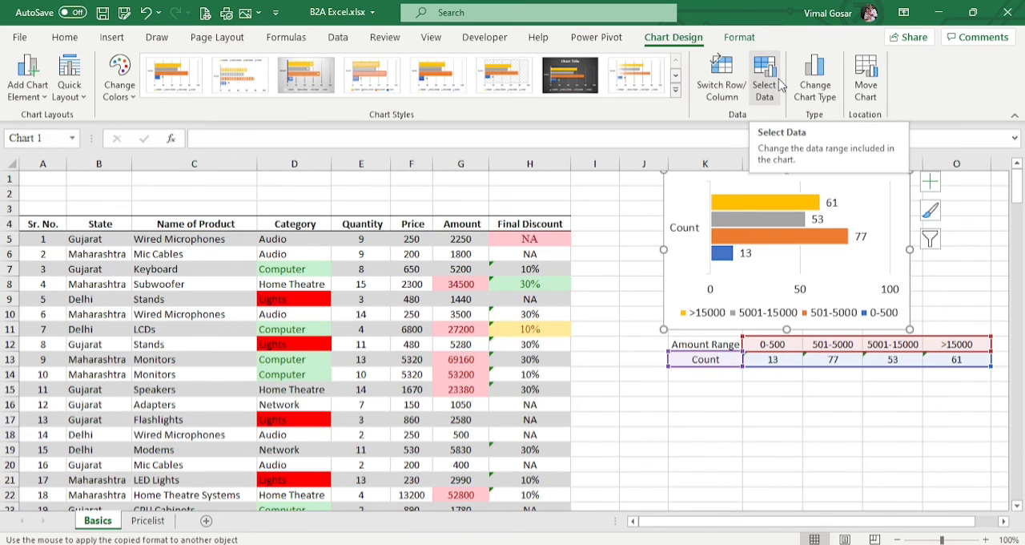
pyautogui.rightClick(681, 193)
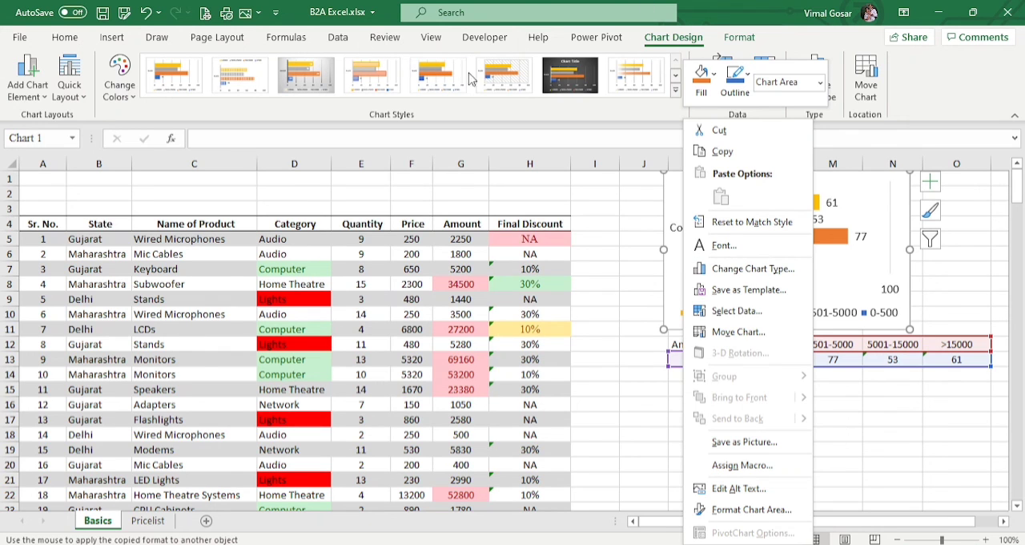
pyautogui.click(948, 95)
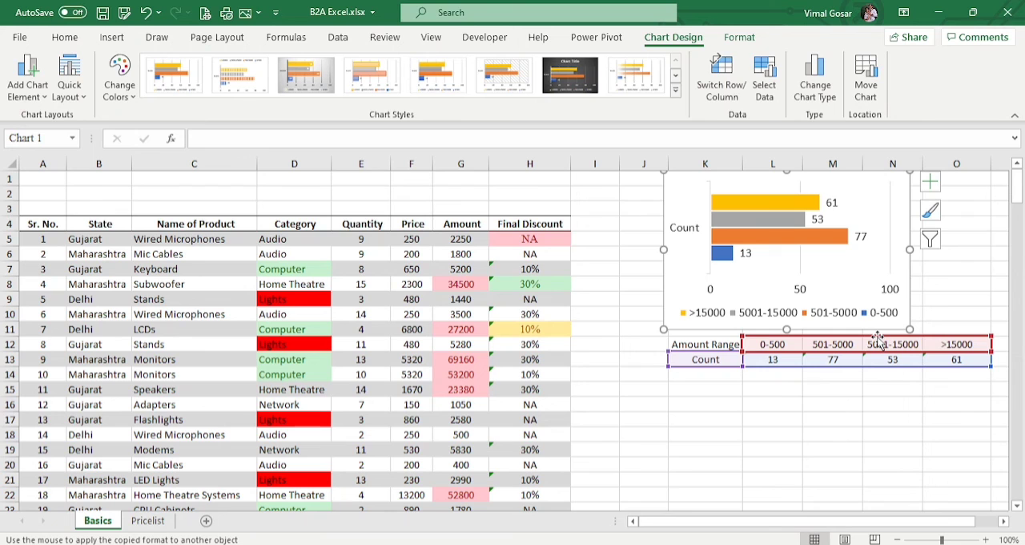
pyautogui.click(741, 39)
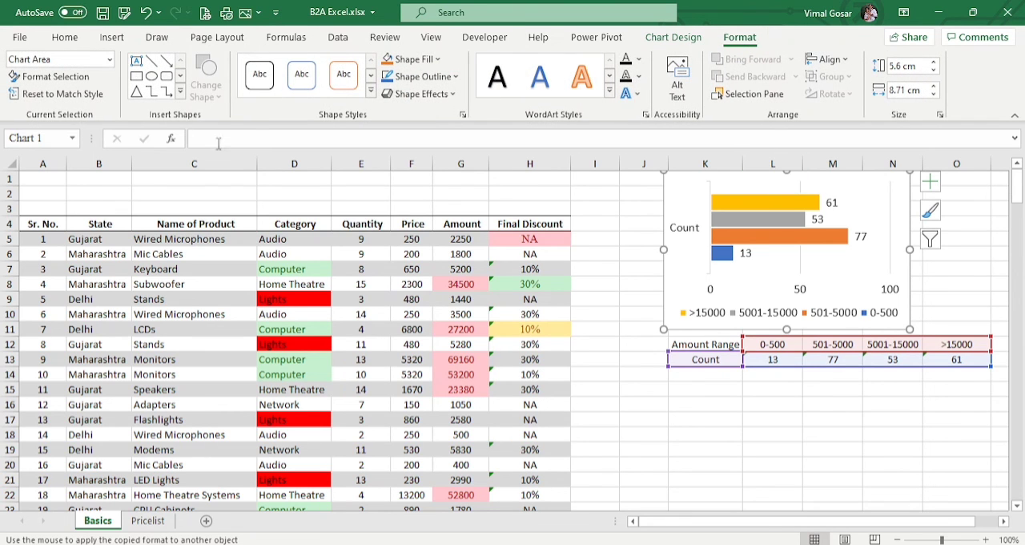
pyautogui.click(109, 62)
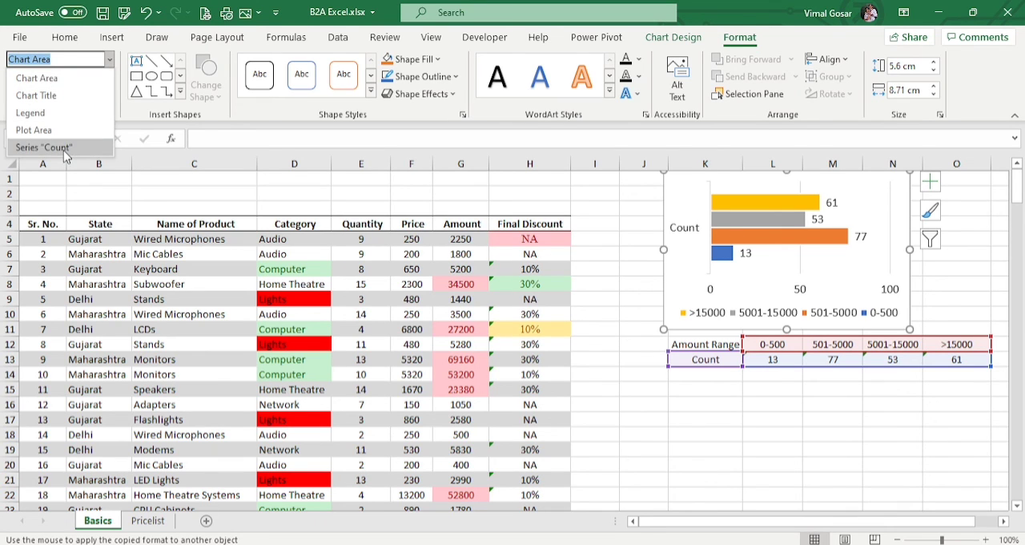
pyautogui.click(745, 120)
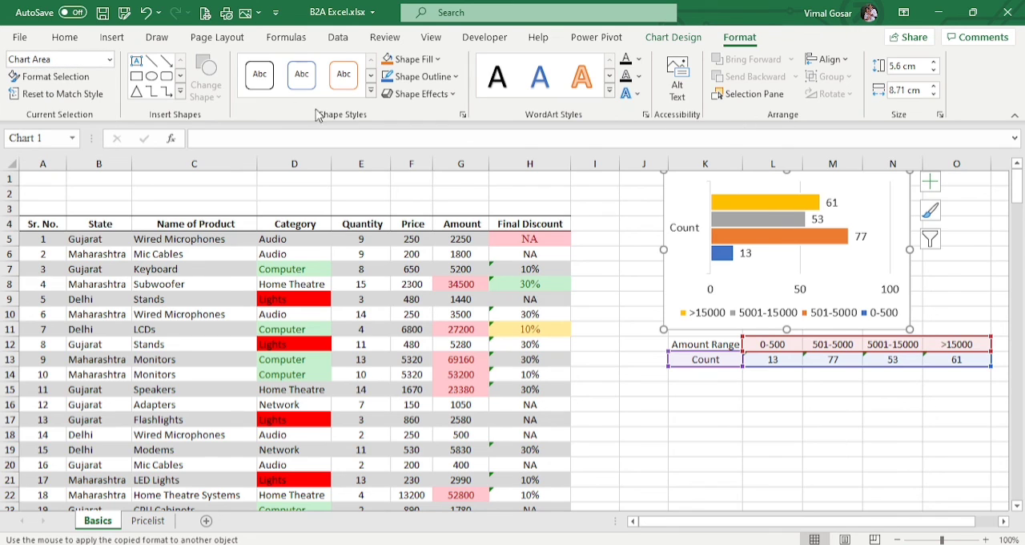